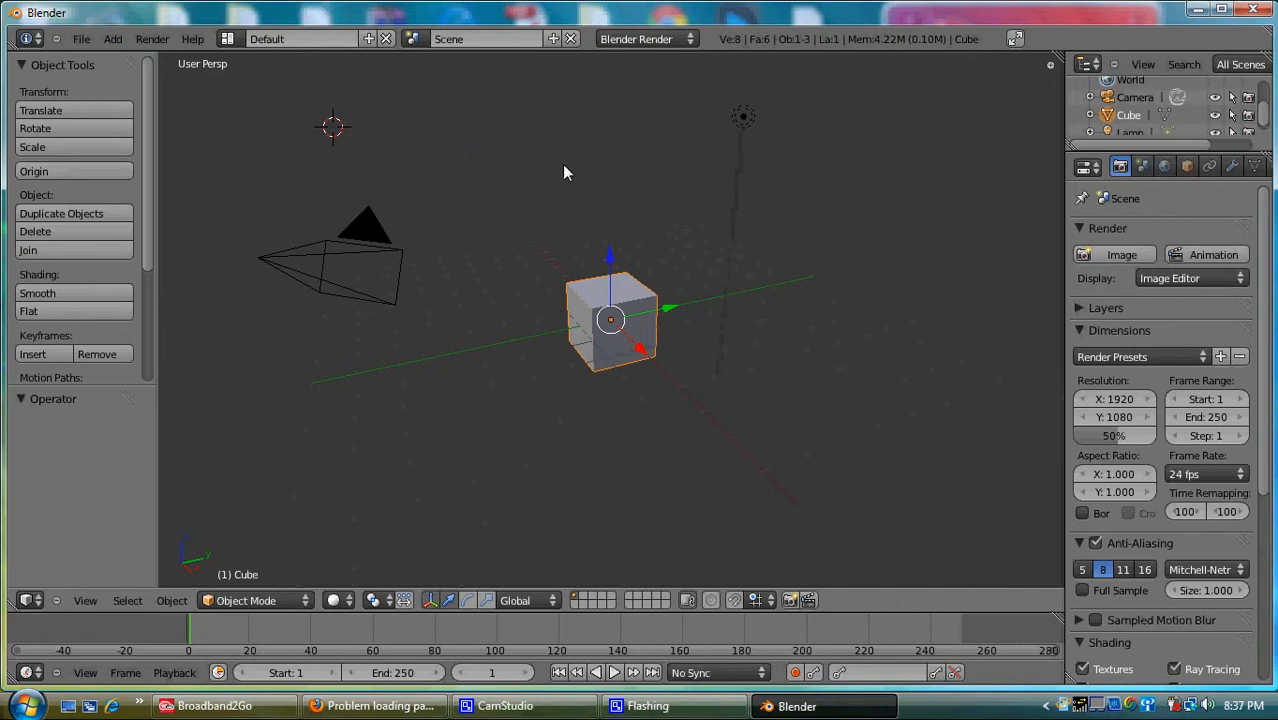
# - Examine the default cube up close, from farther away and from slightly different angles
pyautogui.scroll(3, 634, 260)
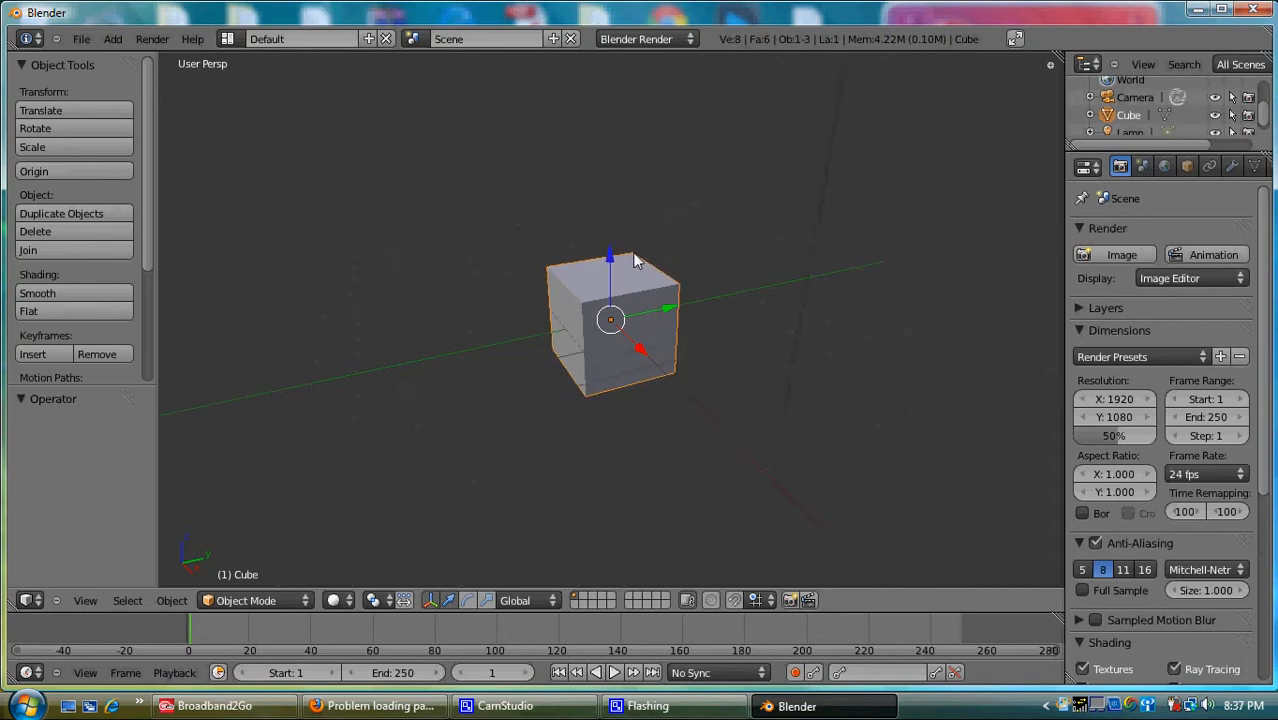
pyautogui.scroll(-4, 640, 282)
pyautogui.scroll(4, 653, 240)
pyautogui.scroll(-1, 658, 246)
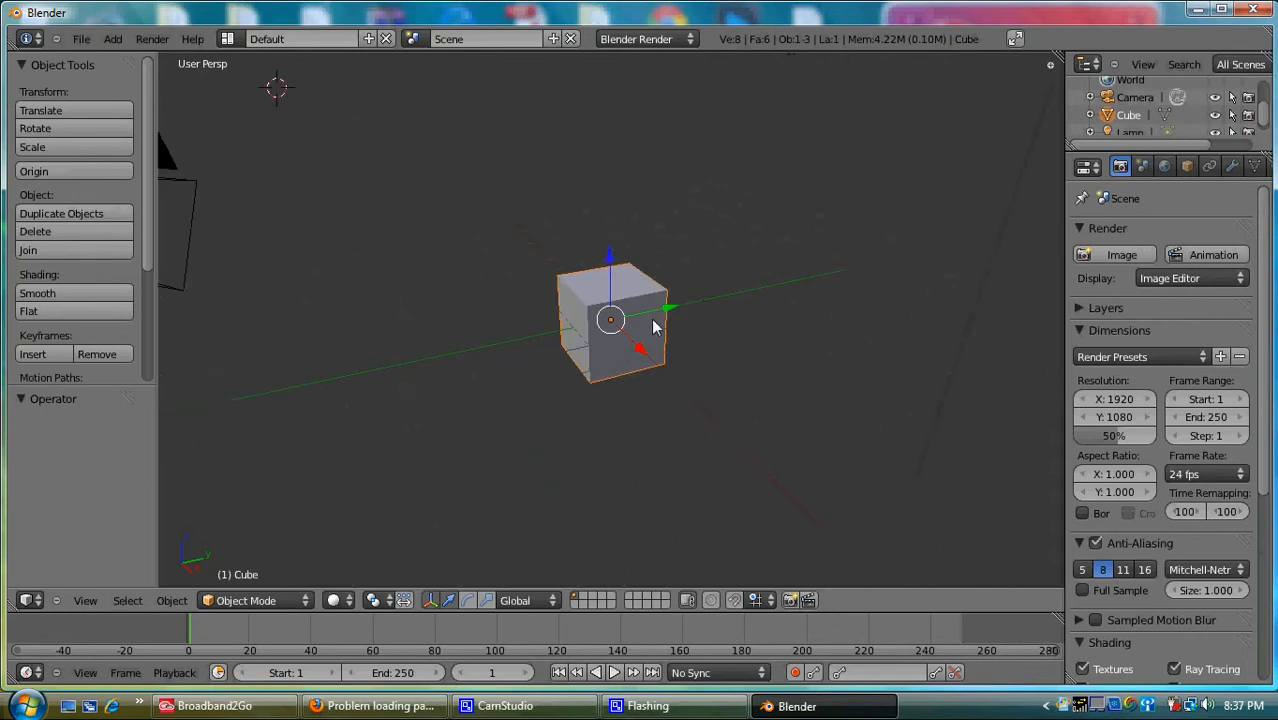
pyautogui.scroll(5, 655, 290)
pyautogui.scroll(4, 654, 254)
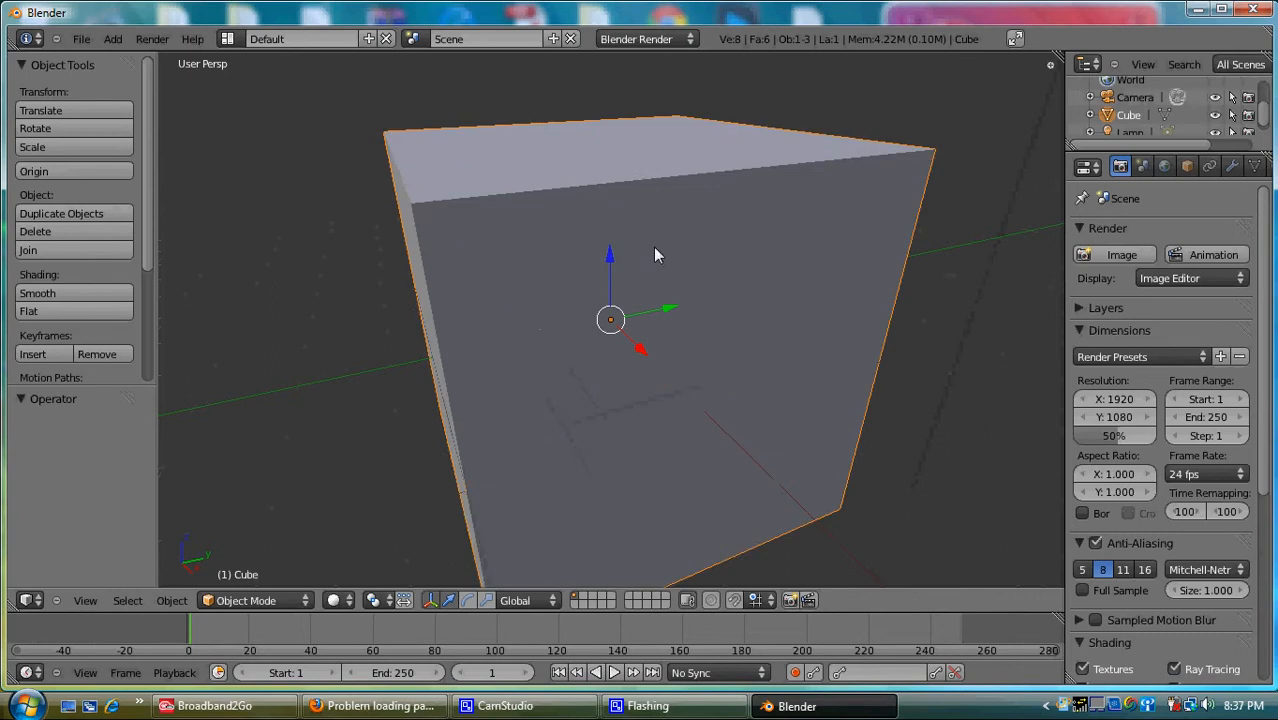
pyautogui.scroll(-3, 653, 255)
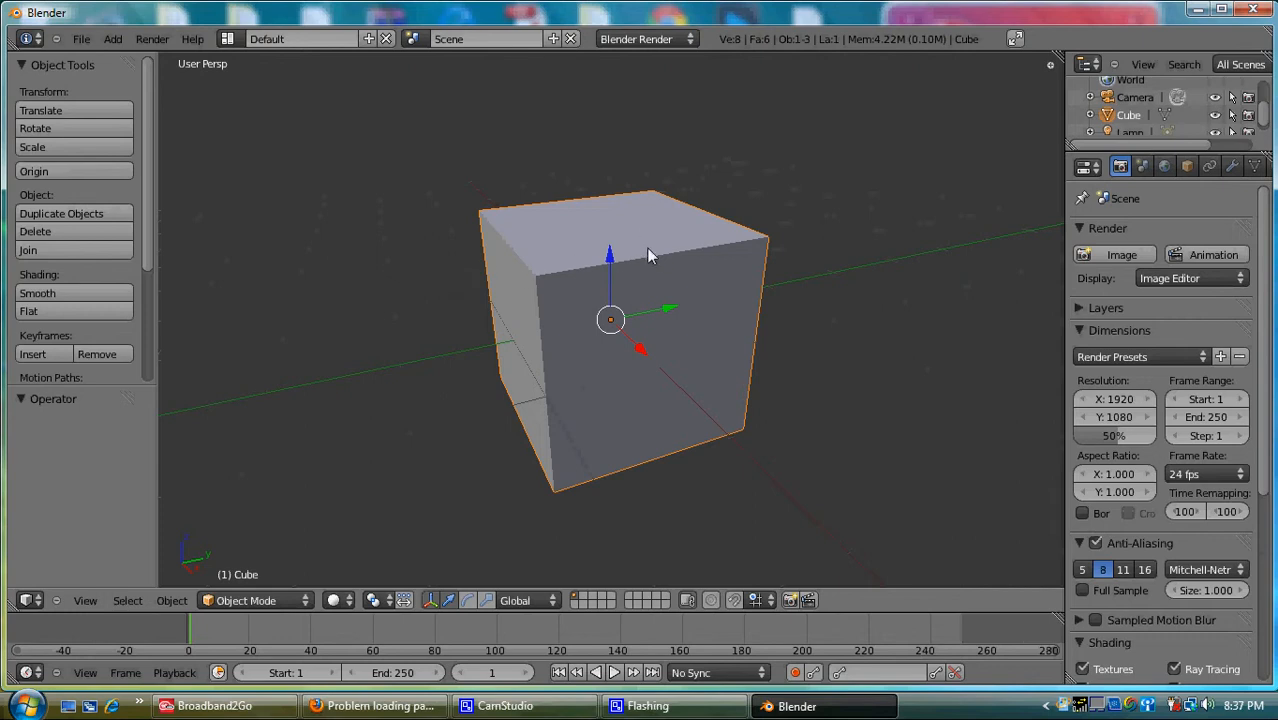
pyautogui.moveTo(632, 311); pyautogui.dragTo(676, 320, button='middle')
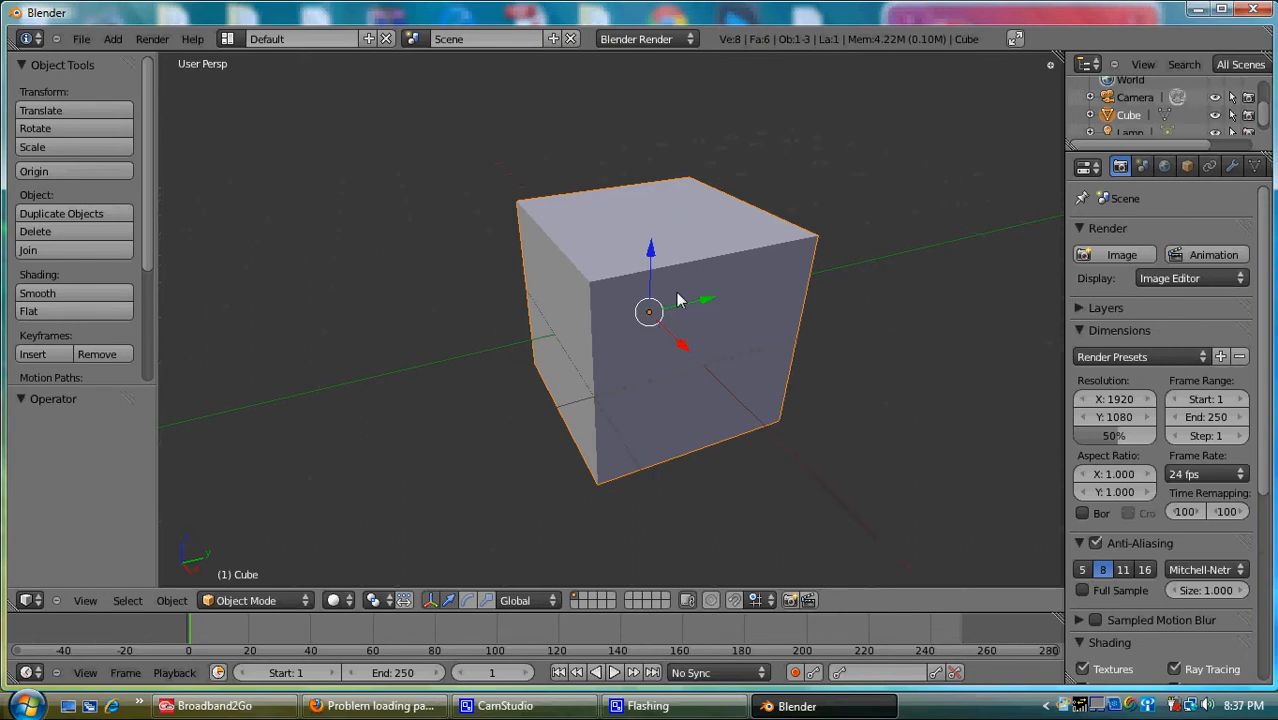
pyautogui.keyDown('shift'); pyautogui.moveTo(675, 302); pyautogui.dragTo(682, 271, button='middle'); pyautogui.keyUp('shift')
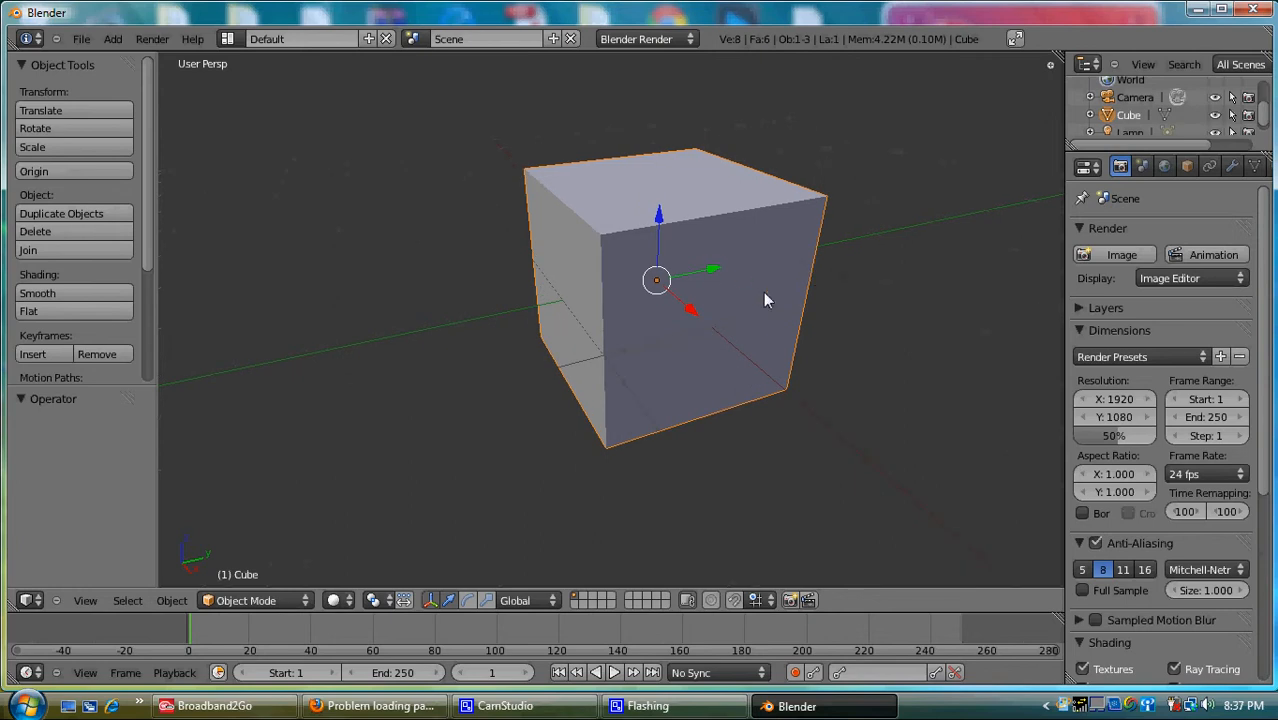
pyautogui.moveTo(764, 293); pyautogui.dragTo(760, 260, button='middle')
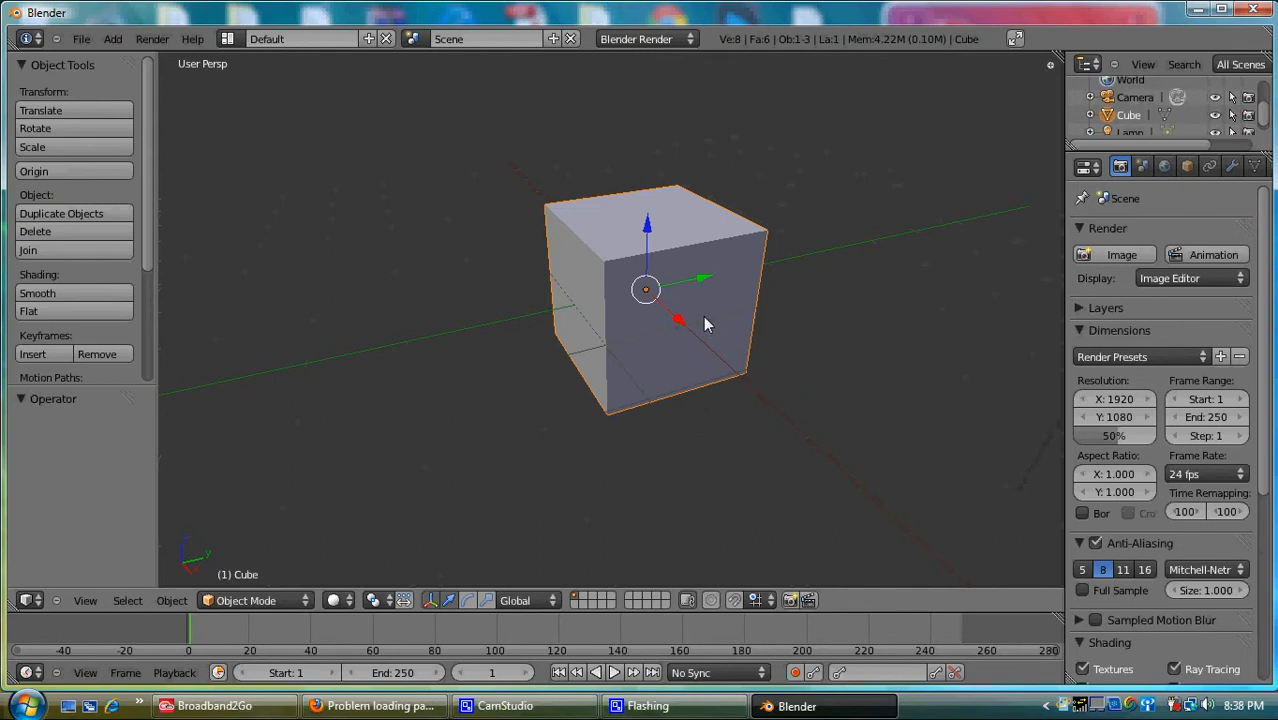
pyautogui.scroll(6, 705, 330)
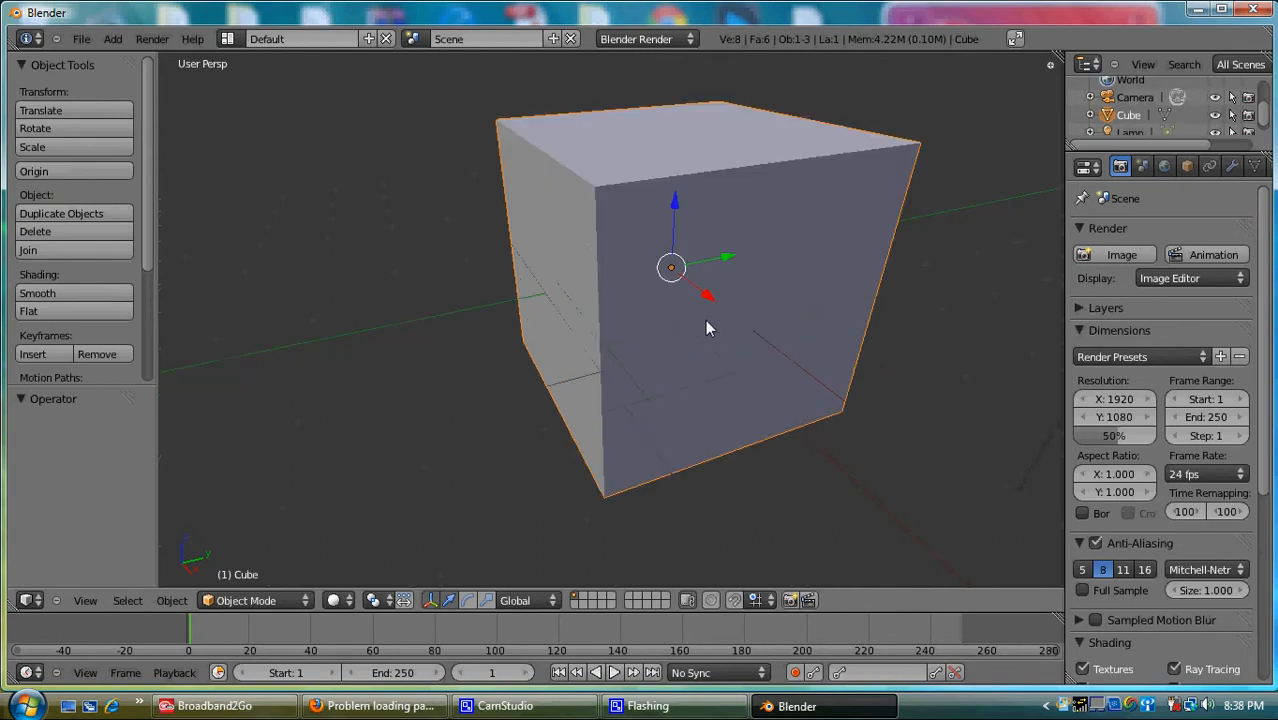
pyautogui.scroll(-7, 711, 309)
pyautogui.scroll(2, 711, 308)
pyautogui.scroll(1, 711, 318)
pyautogui.scroll(-3, 711, 312)
pyautogui.scroll(3, 711, 310)
pyautogui.scroll(3, 713, 308)
pyautogui.scroll(-8, 713, 300)
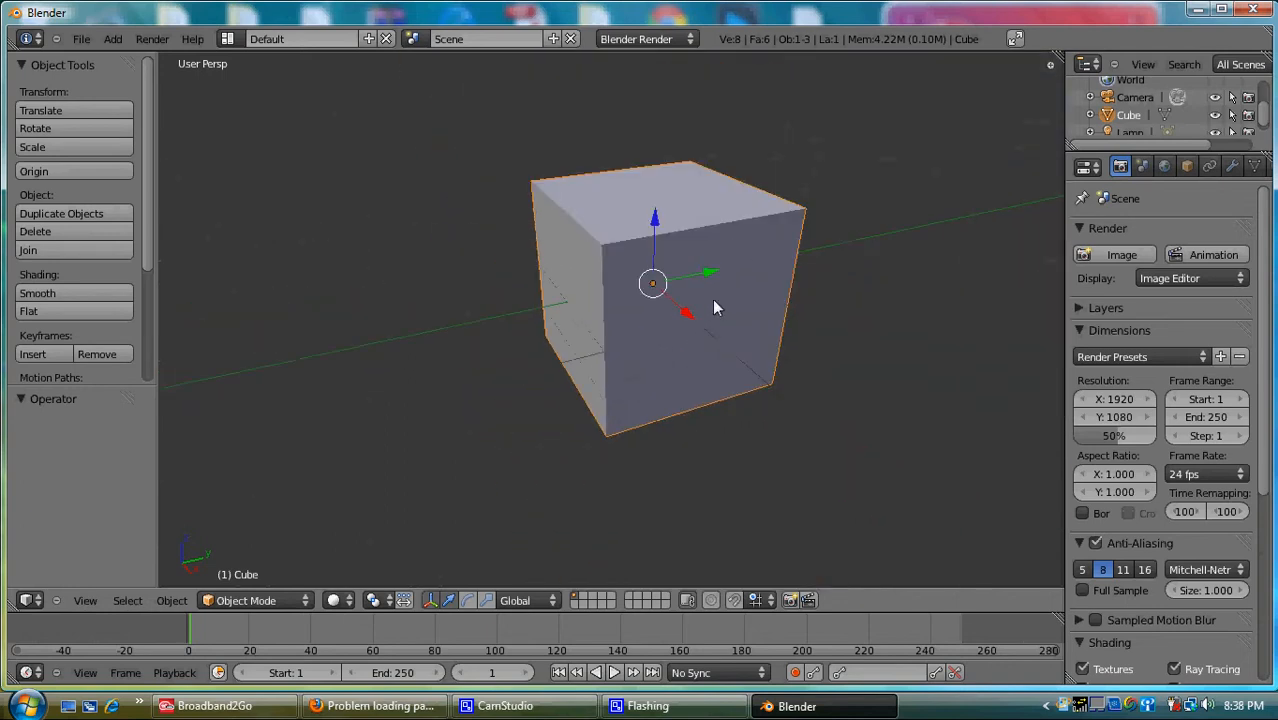
pyautogui.scroll(3, 713, 300)
pyautogui.scroll(-2, 715, 305)
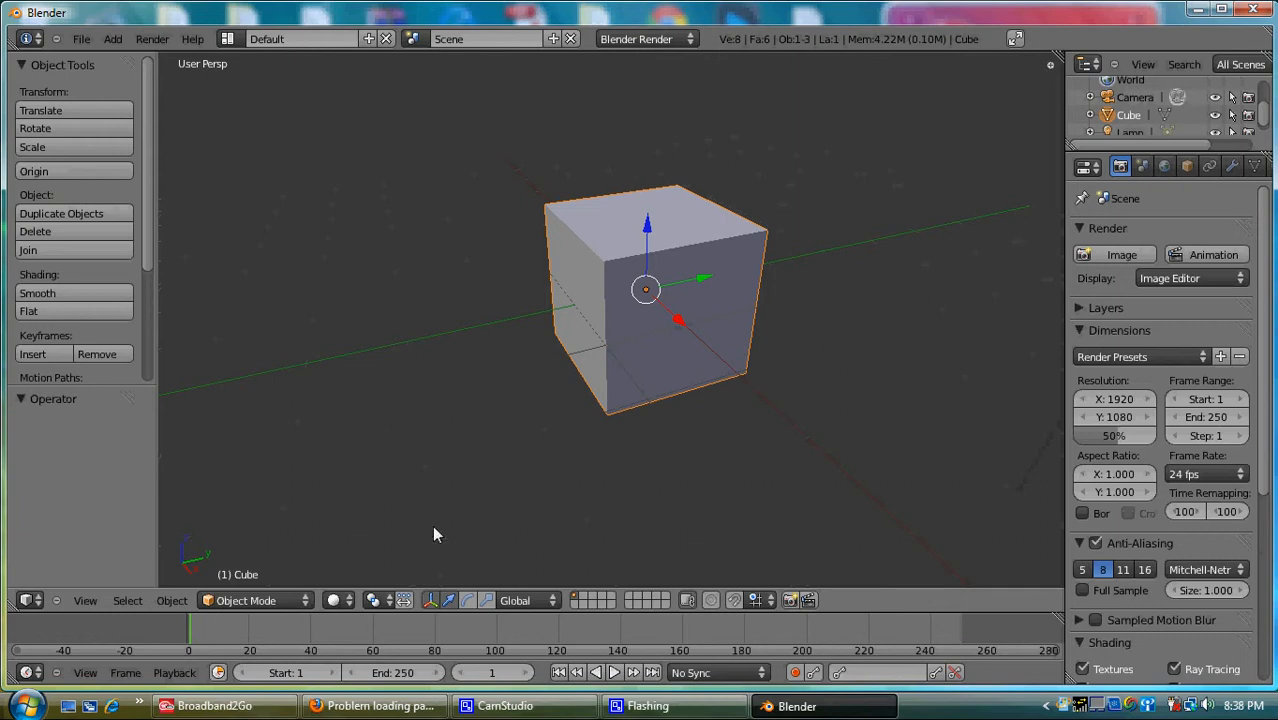
# - Display the cube in Wireframe shading and return the viewport to Solid shading
pyautogui.click(348, 600)
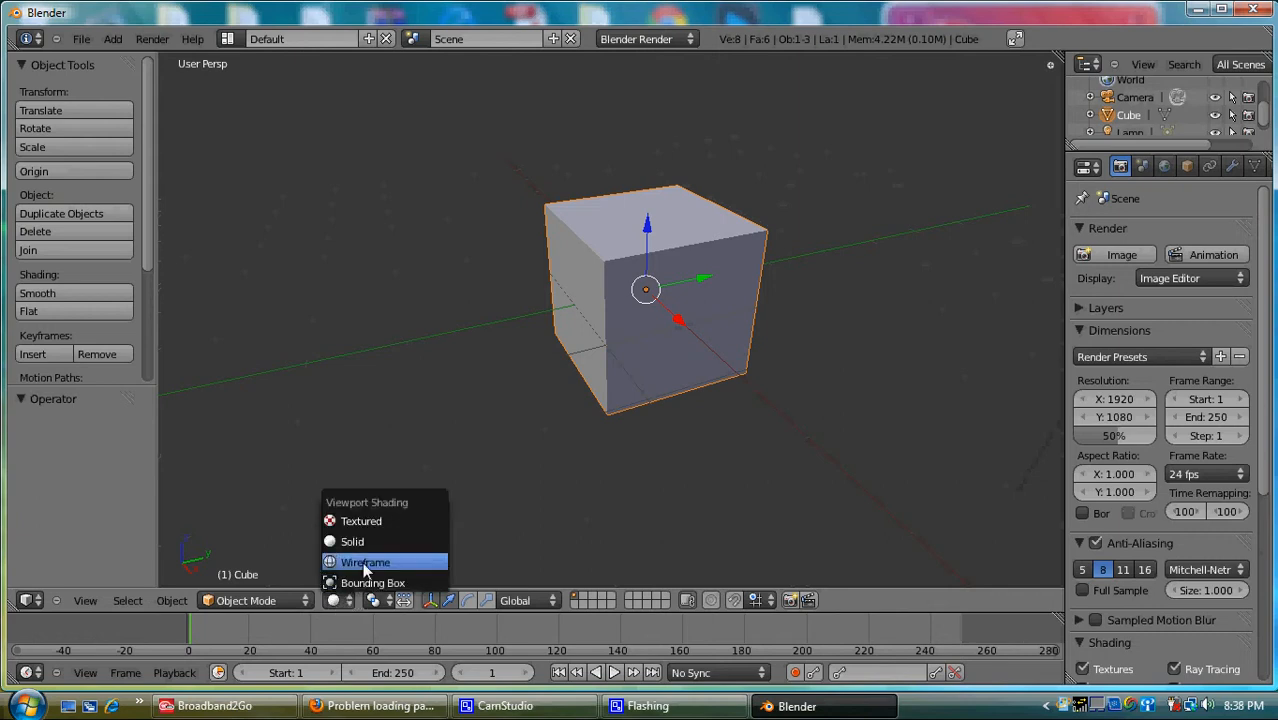
pyautogui.click(363, 564)
pyautogui.moveTo(774, 357); pyautogui.dragTo(656, 375, button='middle')
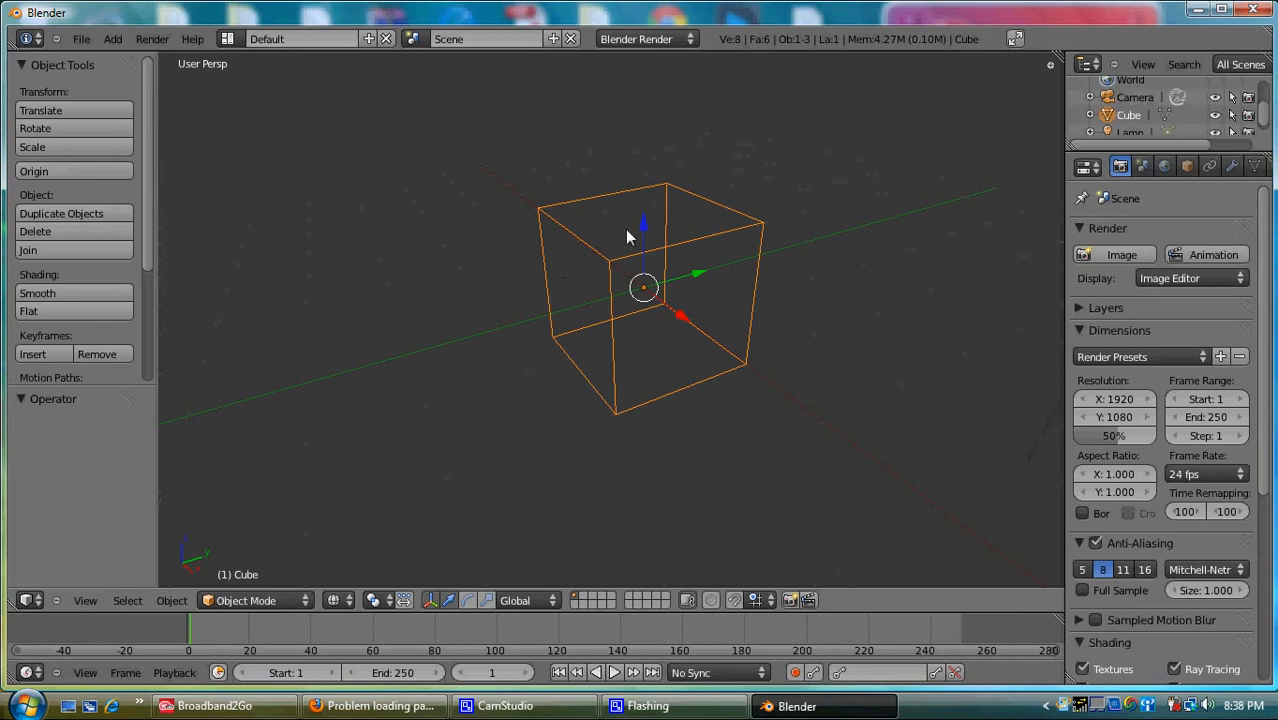
pyautogui.click(350, 602)
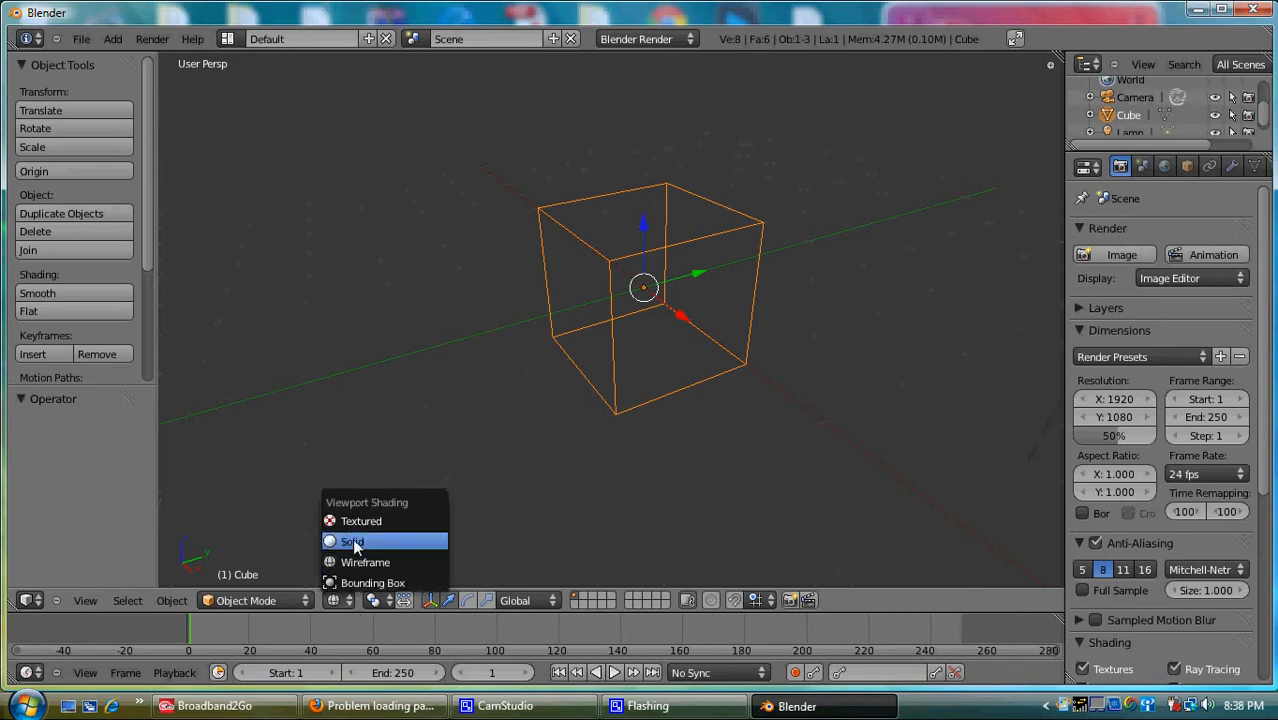
pyautogui.click(352, 538)
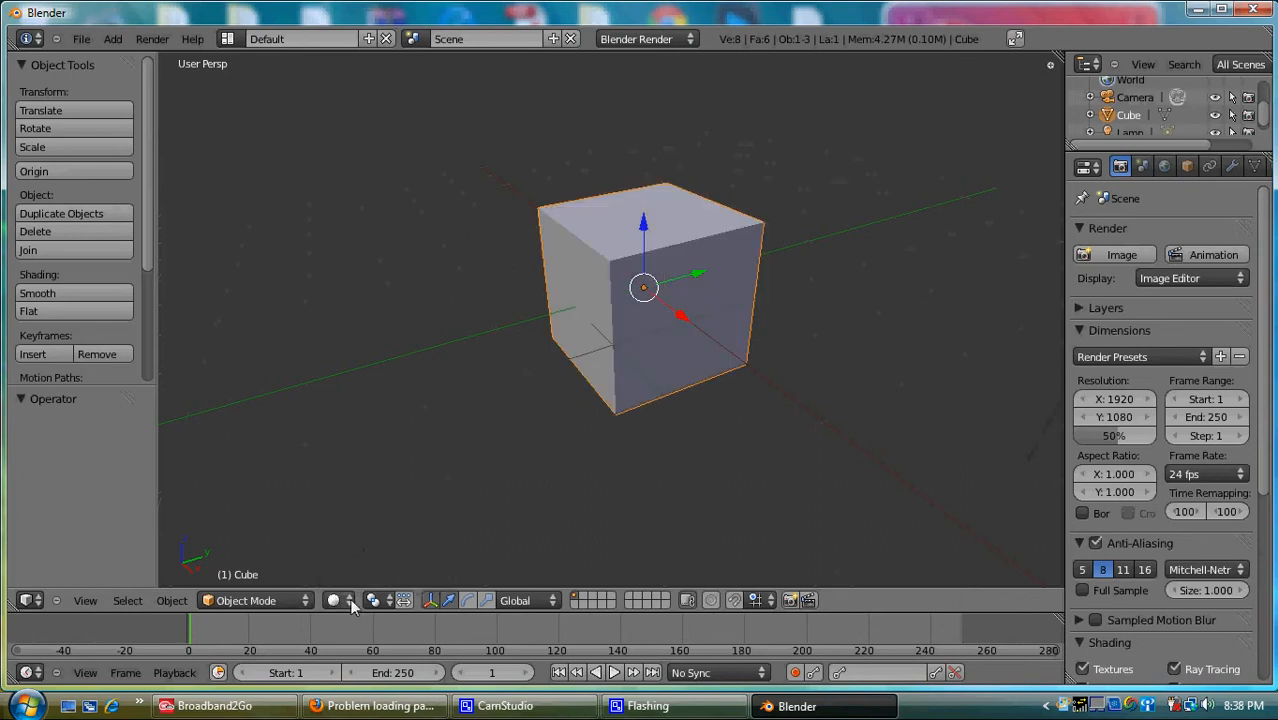
# - Set the viewport shading to Textured and inspect how the lamp lights the cube's faces
pyautogui.click(334, 600)
pyautogui.click(371, 522)
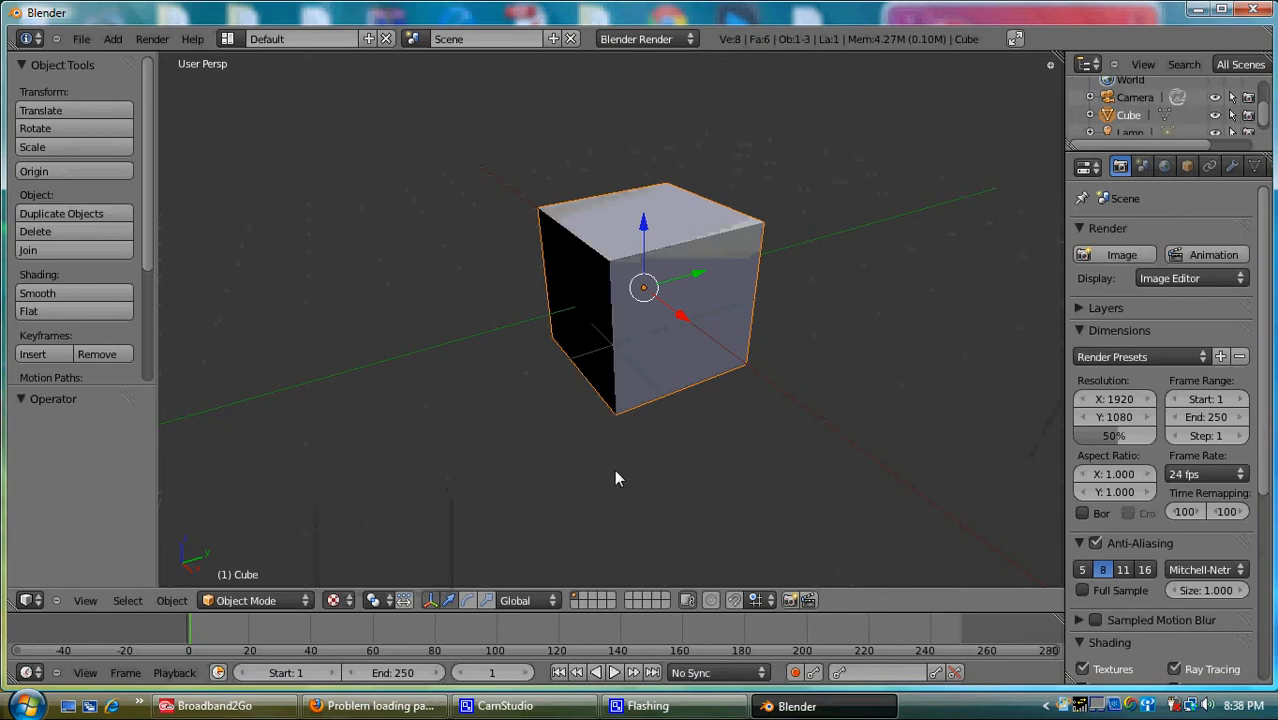
pyautogui.moveTo(614, 478); pyautogui.dragTo(614, 366, button='middle')
pyautogui.moveTo(624, 309); pyautogui.dragTo(542, 463, button='middle')
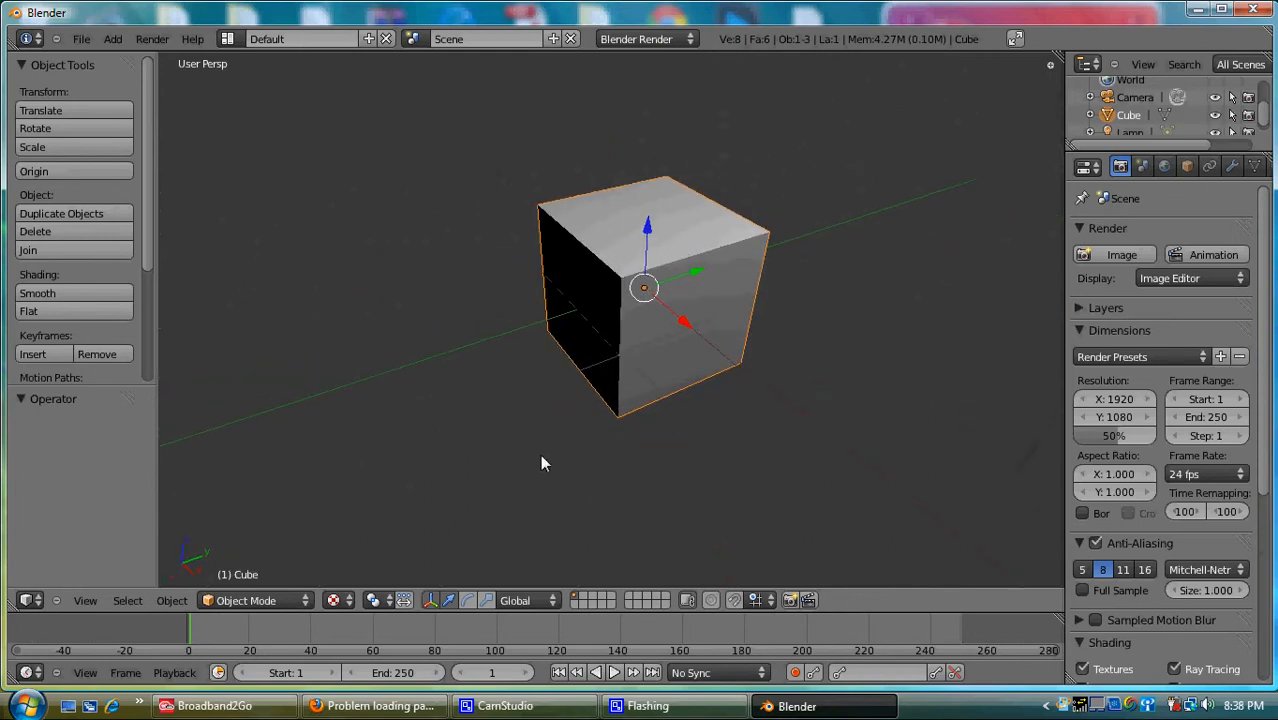
pyautogui.moveTo(738, 361)
pyautogui.mouseDown(button='middle')
pyautogui.moveTo(733, 345)
pyautogui.moveTo(722, 364)
pyautogui.mouseUp(button='middle')
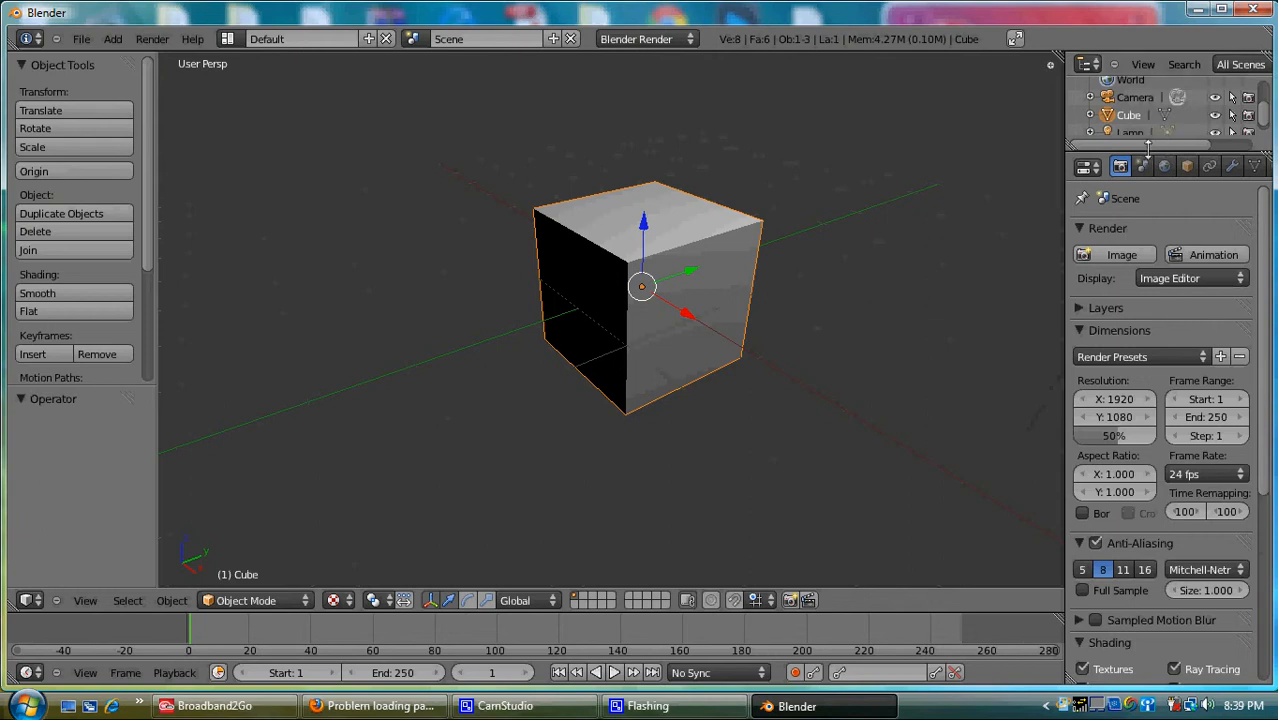
# - Enlarge the Outliner area so the full list of scene objects fits
pyautogui.moveTo(1147, 152); pyautogui.dragTo(1160, 268)
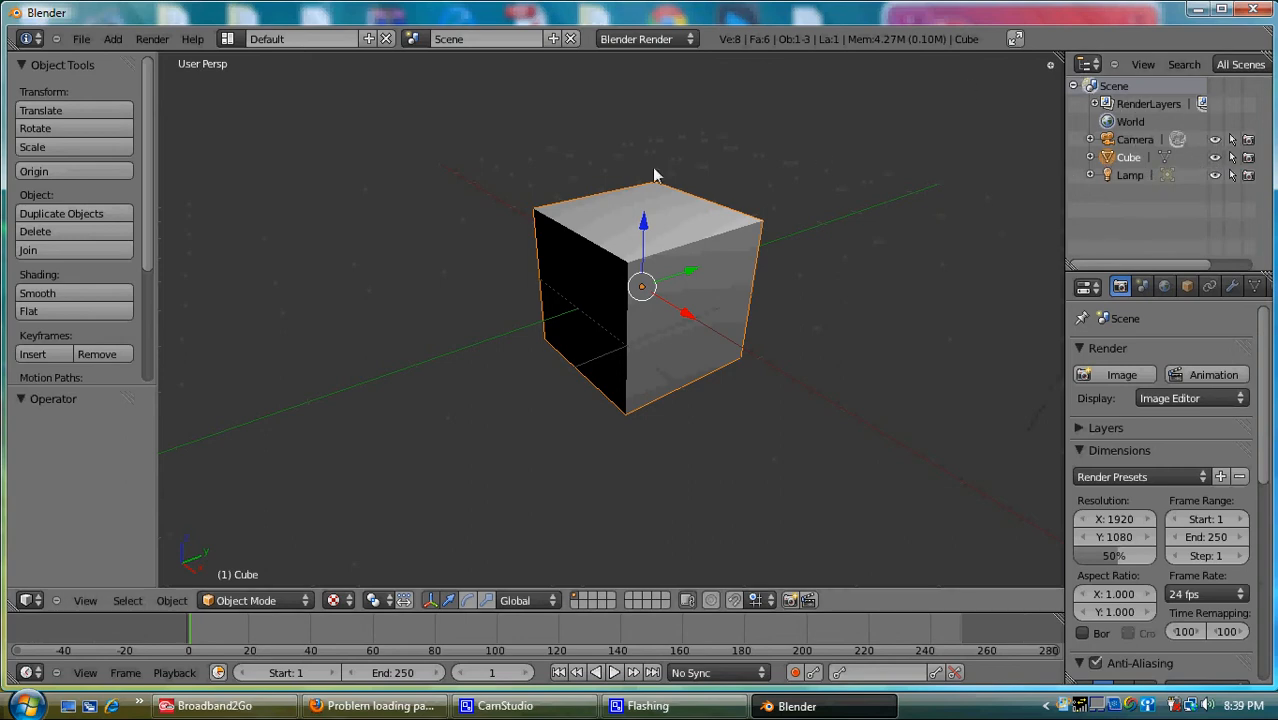
pyautogui.scroll(-4, 693, 212)
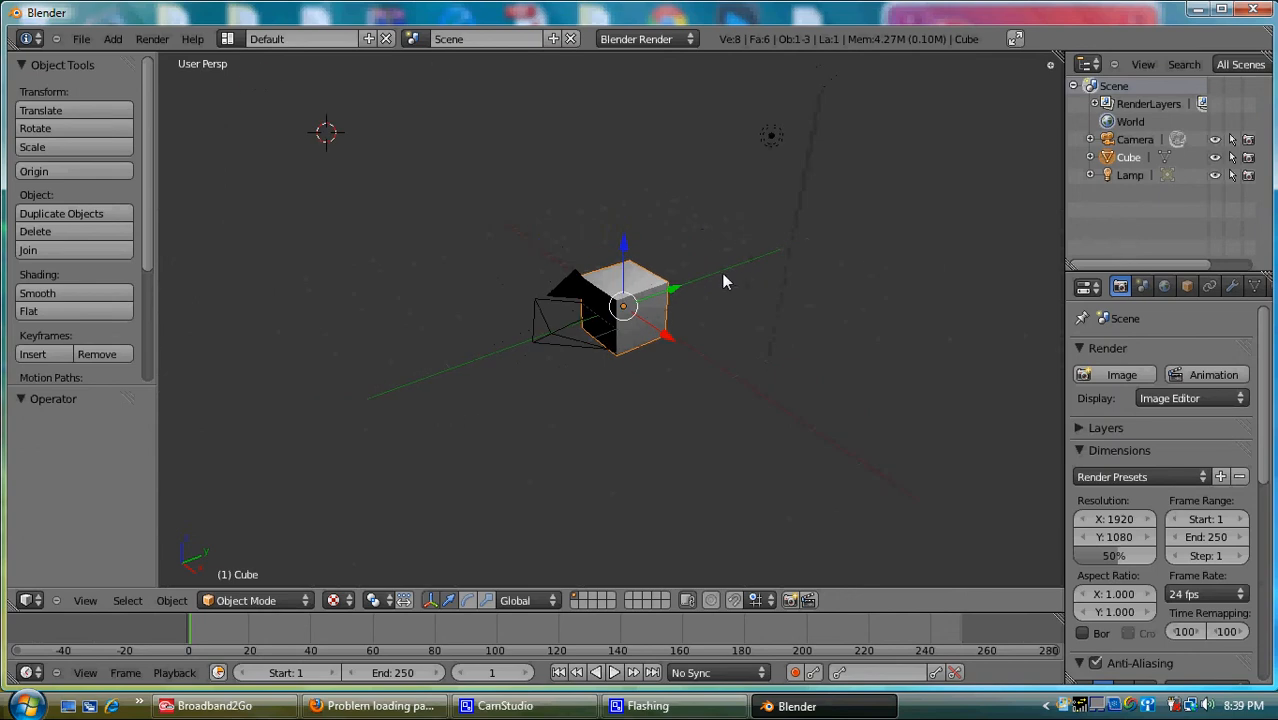
pyautogui.moveTo(838, 319)
pyautogui.mouseDown(button='middle')
pyautogui.moveTo(824, 326)
pyautogui.moveTo(855, 329)
pyautogui.mouseUp(button='middle')
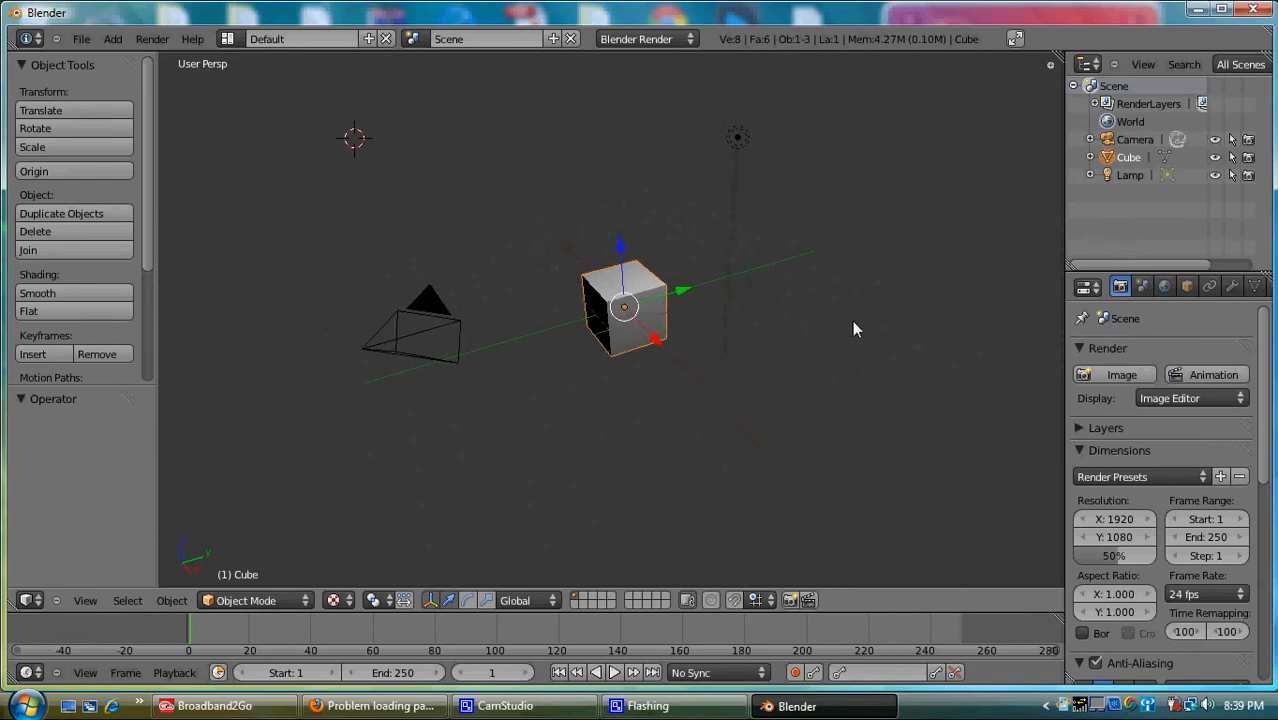
# - Select the Lamp, Camera and Cube in turn from the Outliner to locate each in the scene, ending on the Lamp
pyautogui.click(1129, 177)
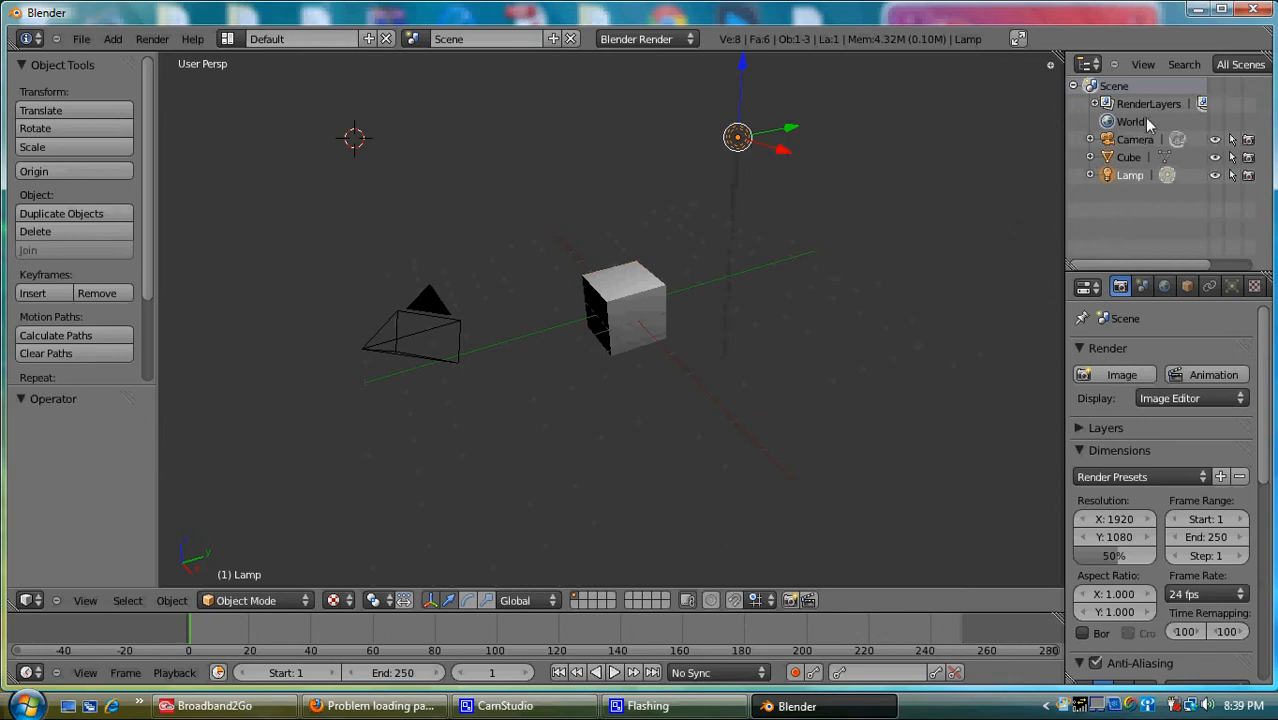
pyautogui.click(1135, 141)
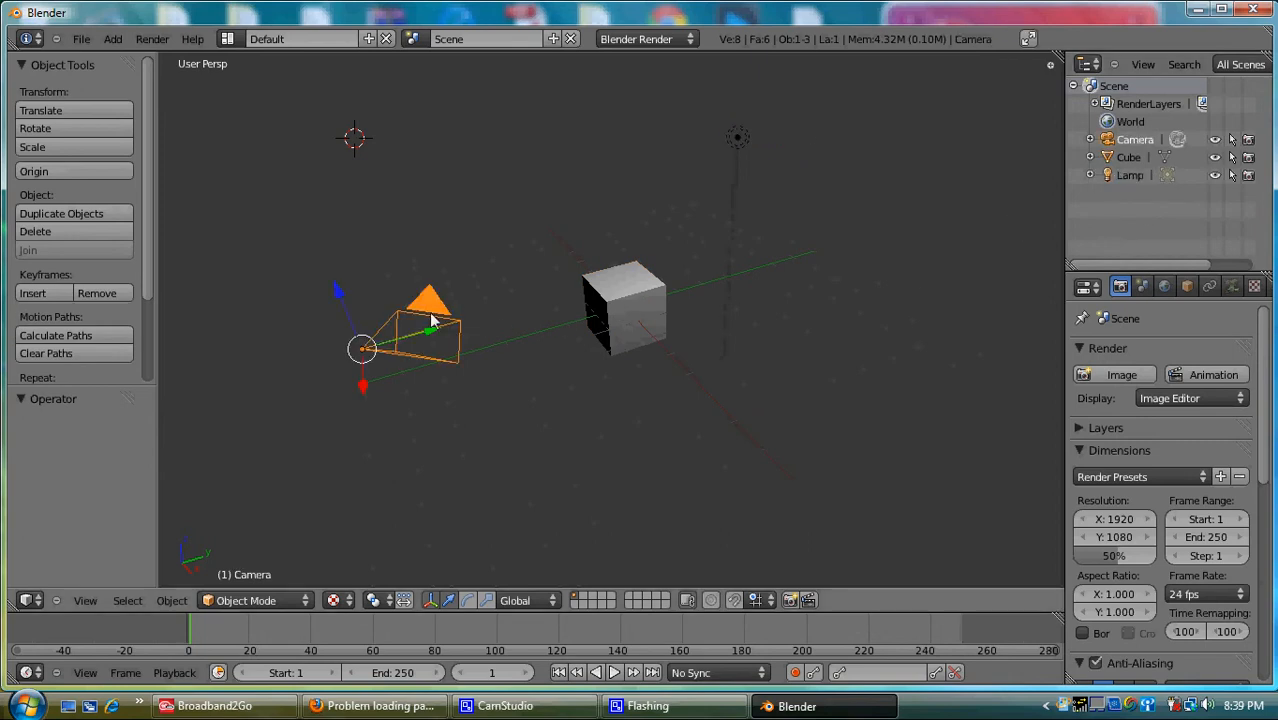
pyautogui.click(1128, 157)
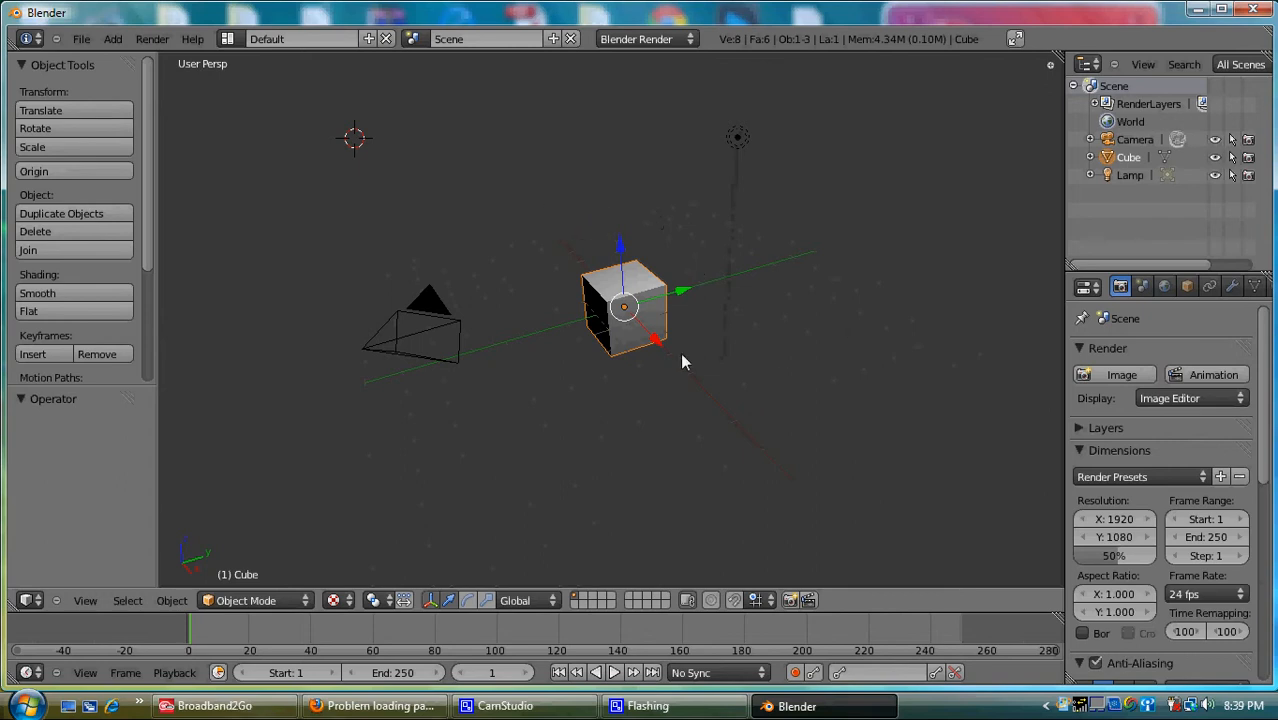
pyautogui.moveTo(667, 405); pyautogui.dragTo(755, 406, button='middle')
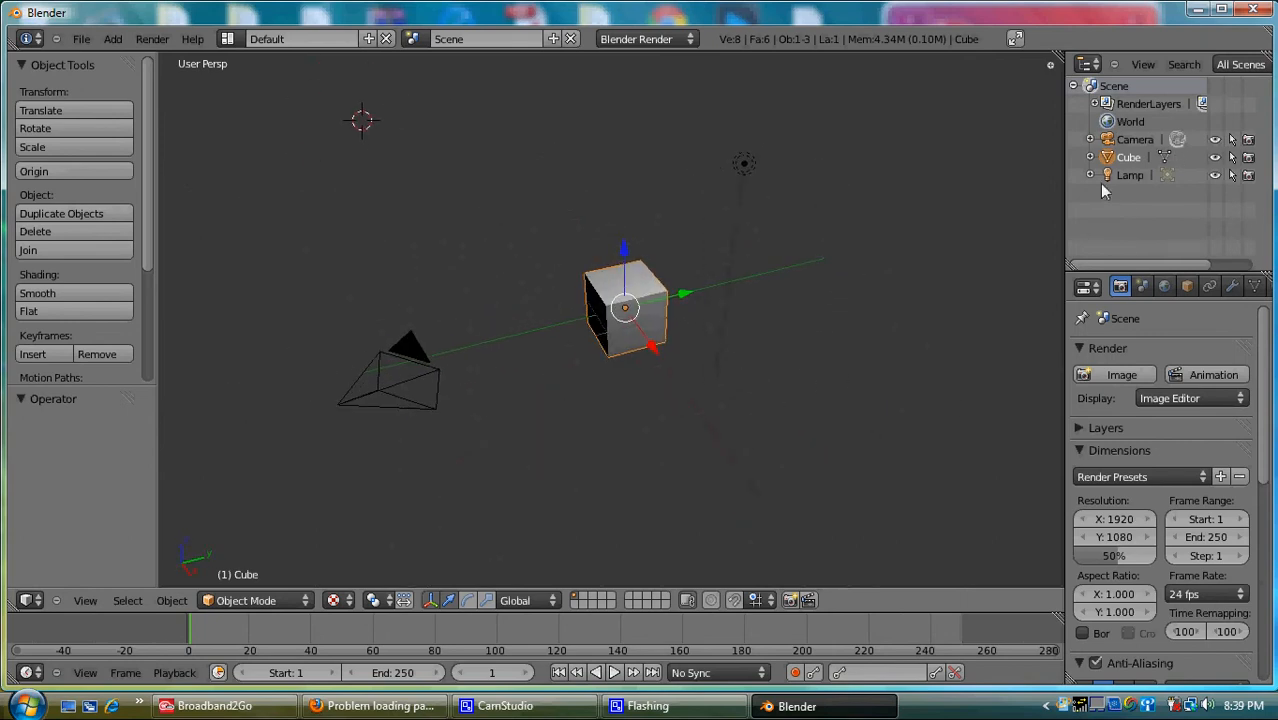
pyautogui.click(1135, 141)
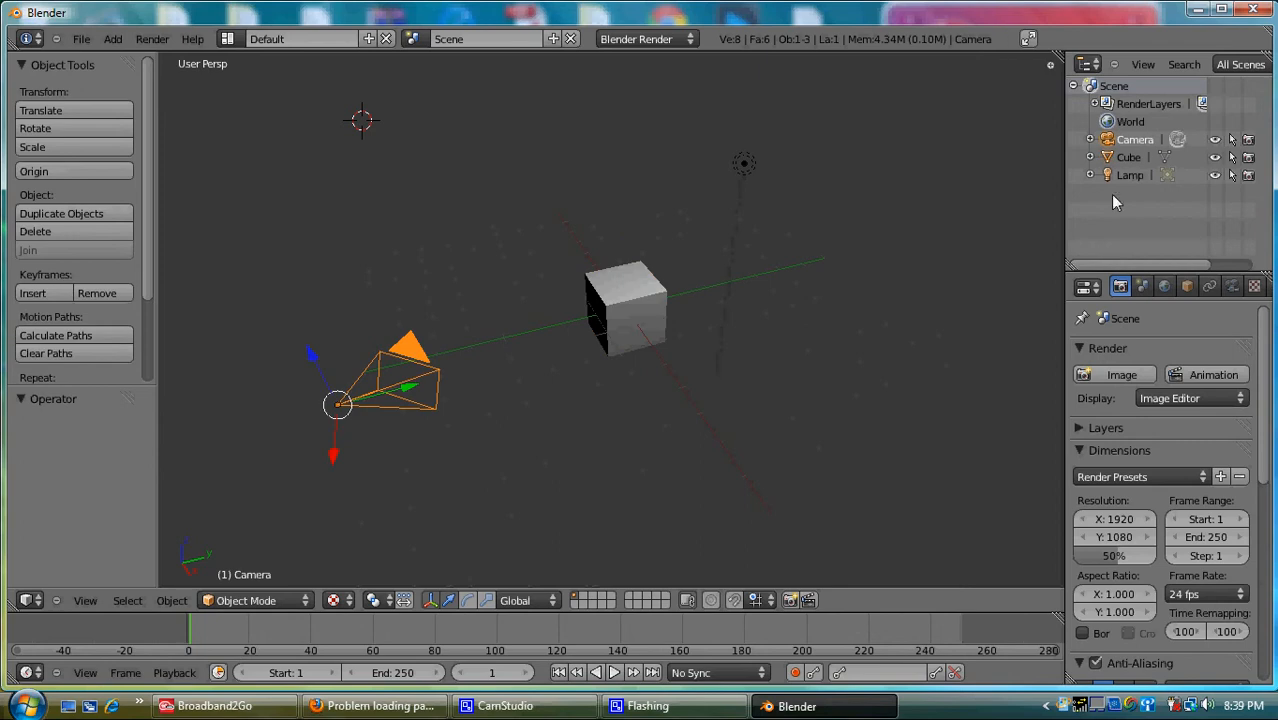
pyautogui.click(1128, 158)
pyautogui.click(1130, 176)
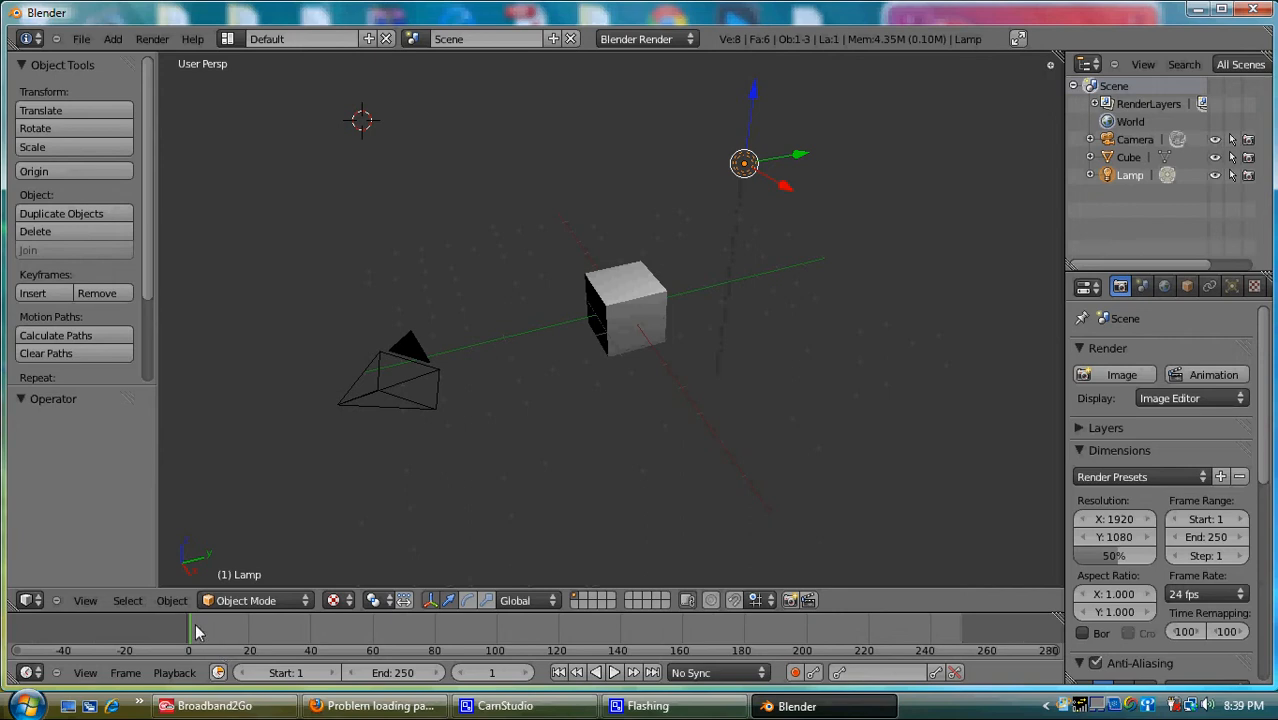
# - Scrub the timeline forward past frame 150 and bring the current frame back to 0
pyautogui.moveTo(191, 630); pyautogui.dragTo(777, 622)
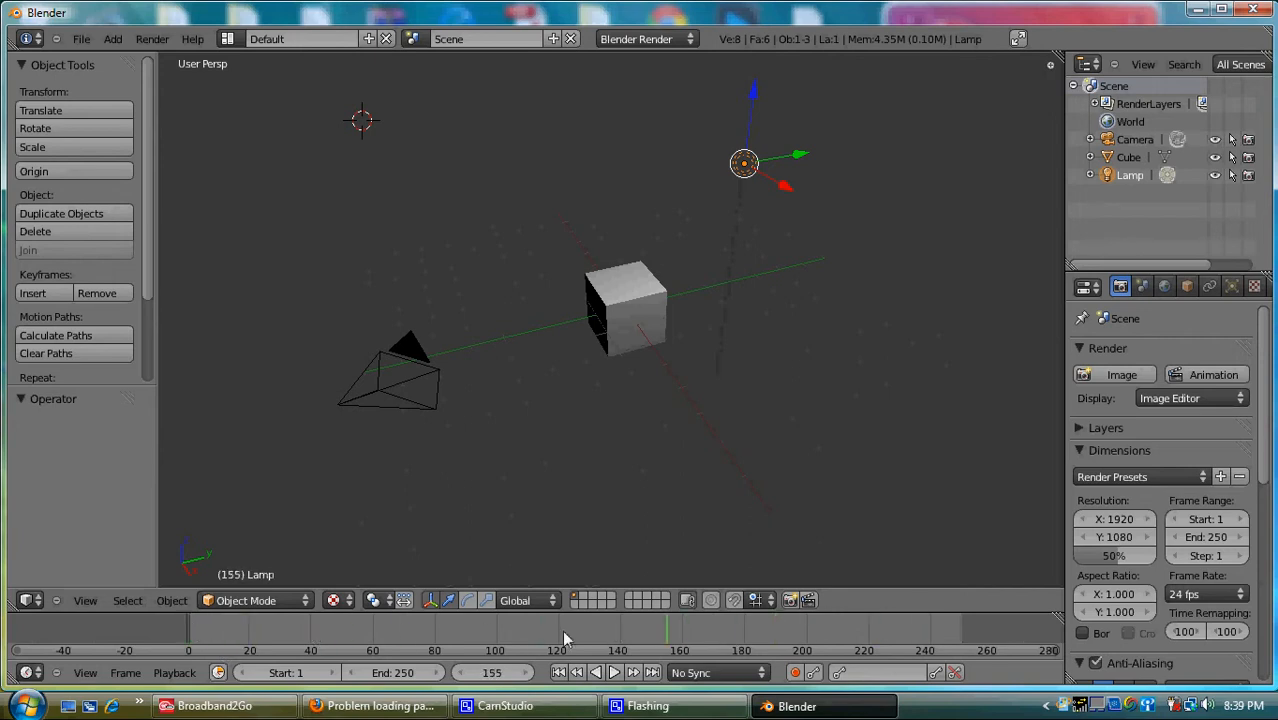
pyautogui.moveTo(562, 633); pyautogui.dragTo(175, 625)
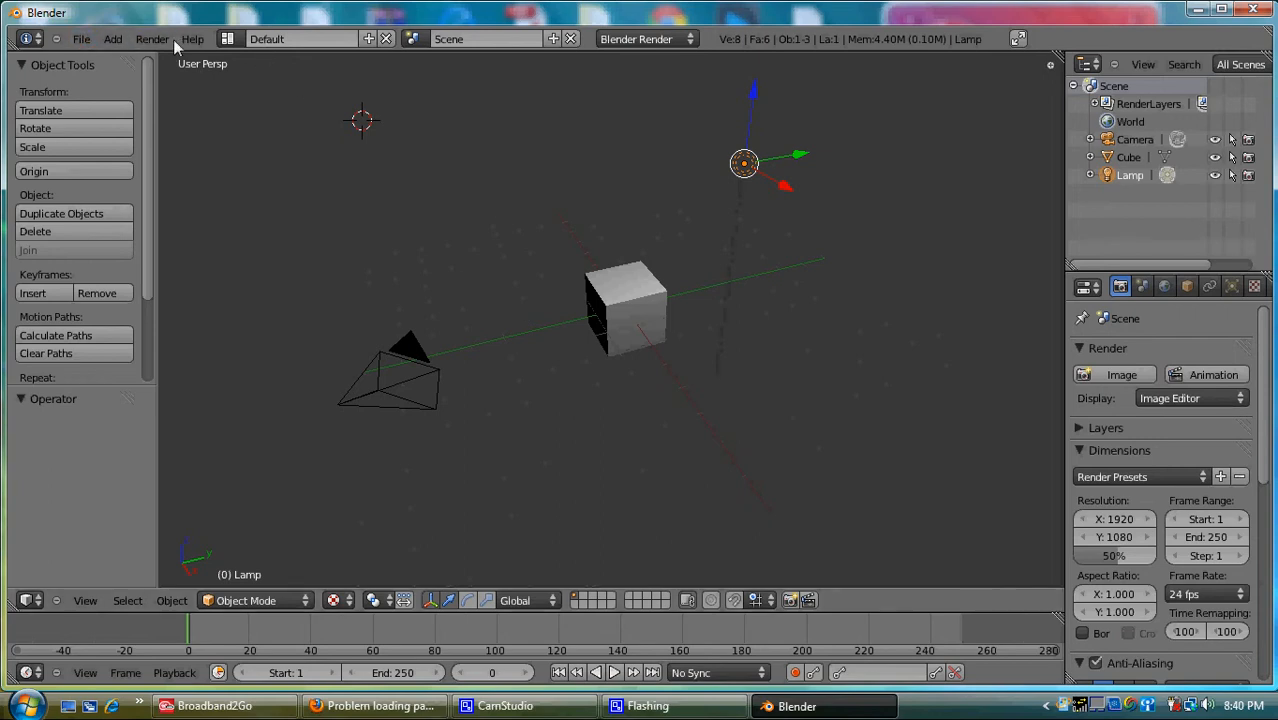
pyautogui.click(82, 40)
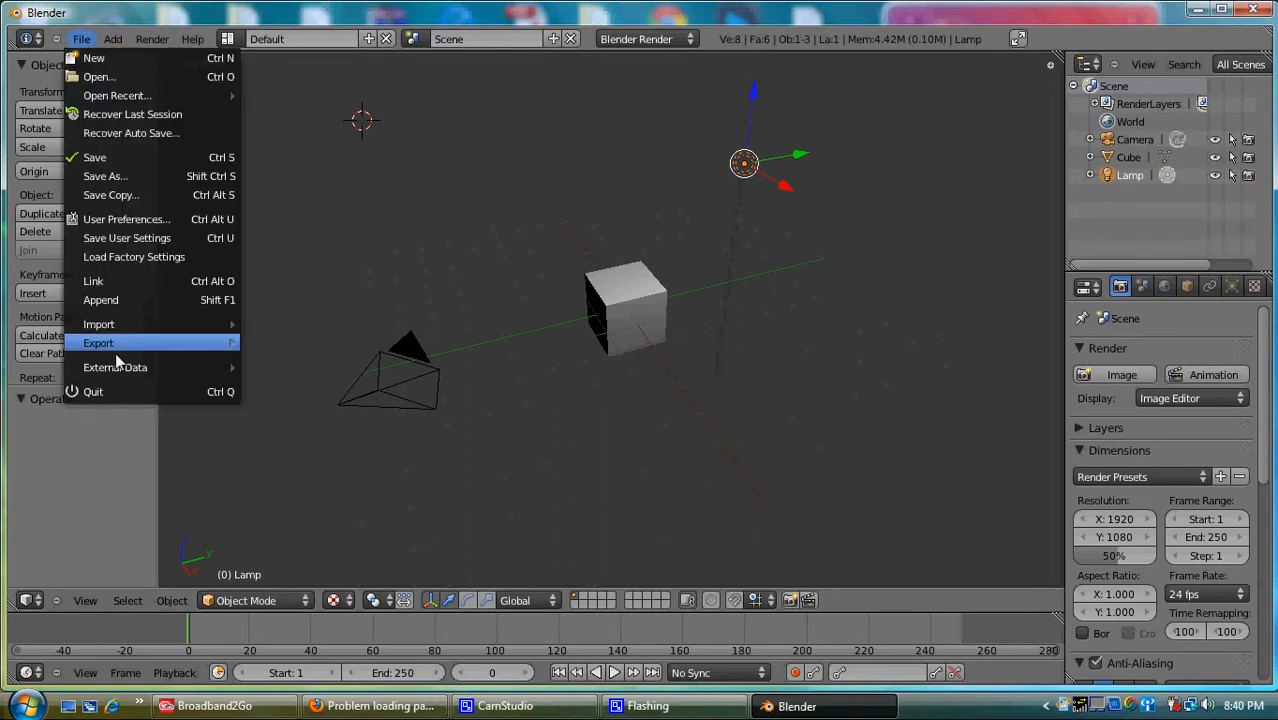
pyautogui.click(113, 40)
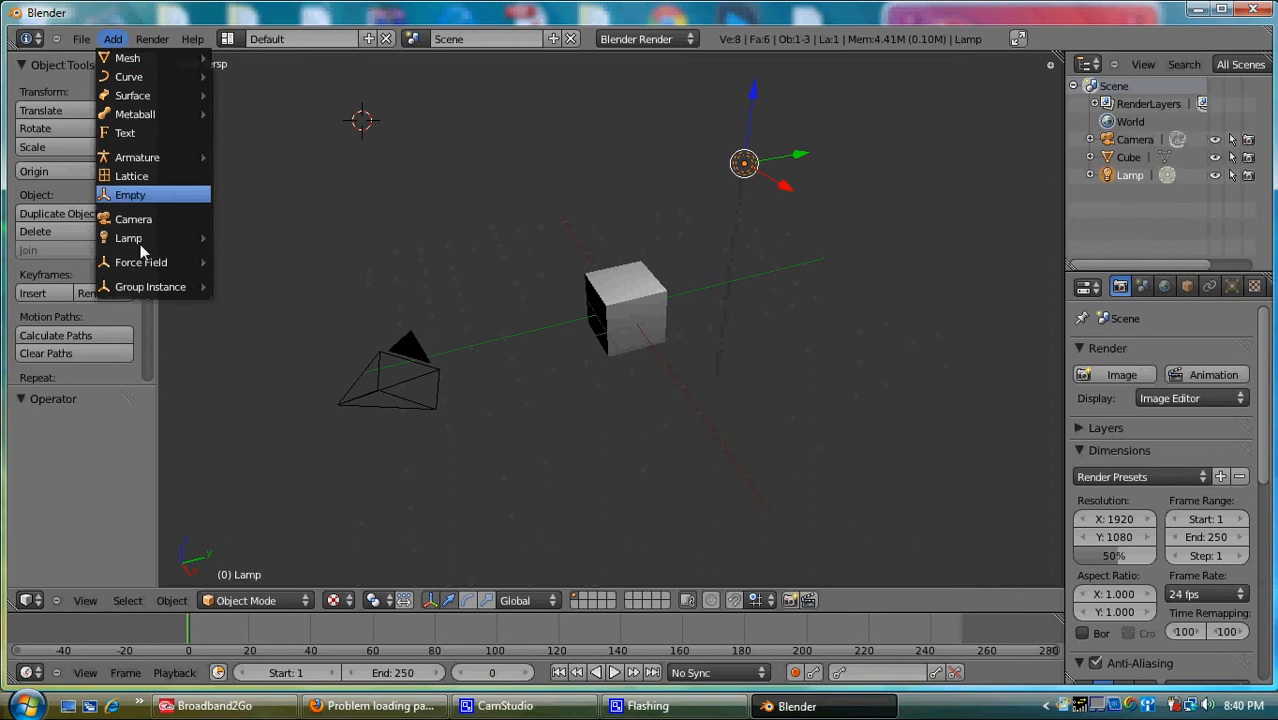
pyautogui.click(152, 39)
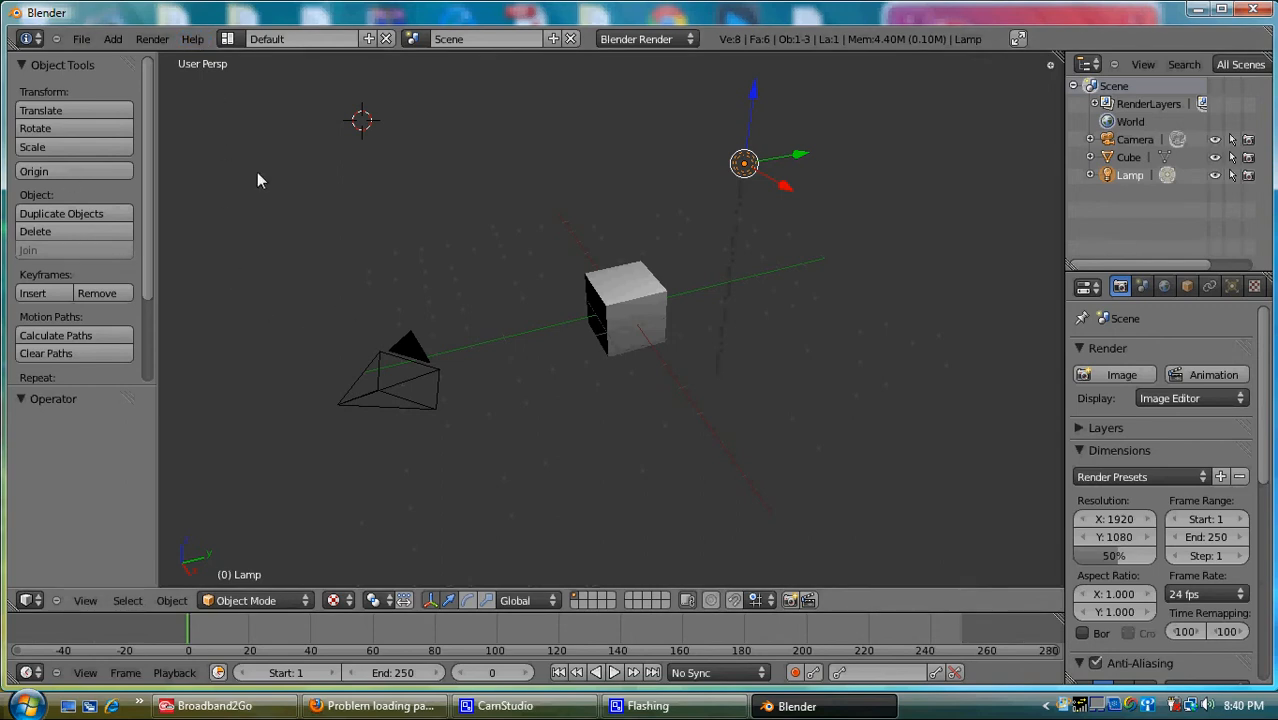
# - Select the cube and move it about -3.56 units along the global Y axis
pyautogui.moveTo(584, 341); pyautogui.dragTo(447, 349, button='middle')
pyautogui.moveTo(674, 323); pyautogui.dragTo(557, 350, button='middle')
pyautogui.rightClick(637, 323)
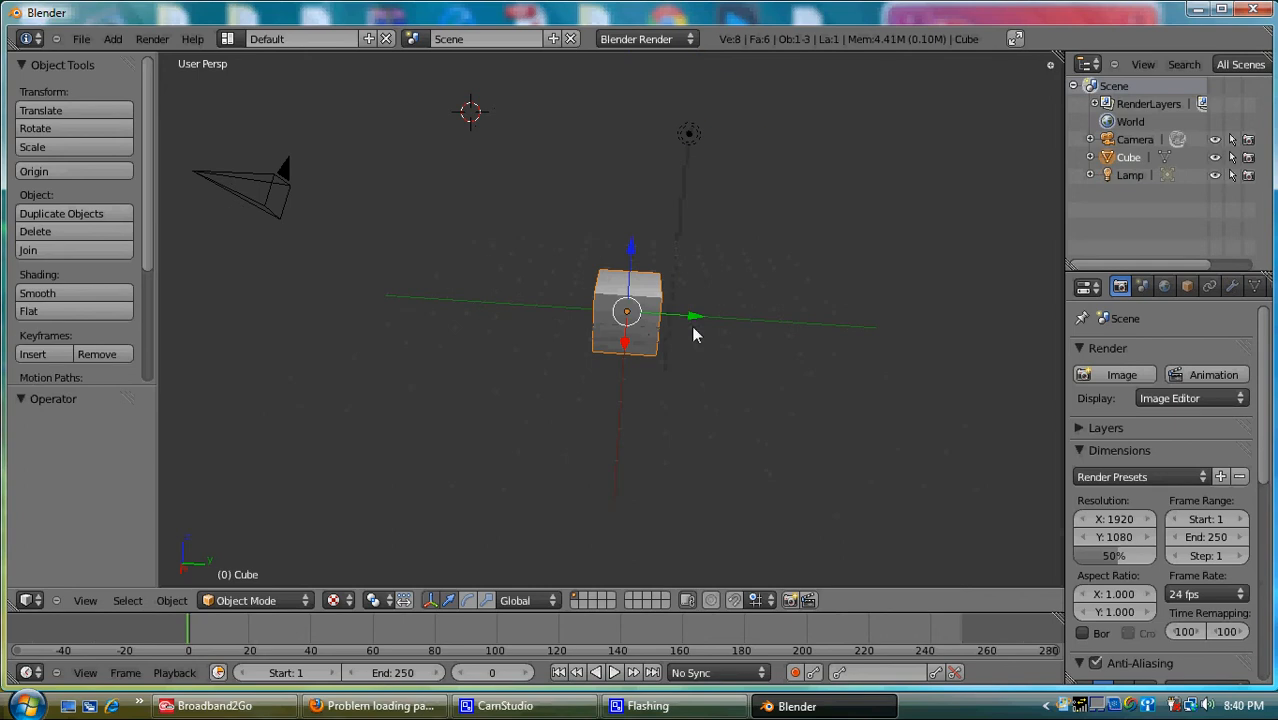
pyautogui.press('g')
pyautogui.press('y')
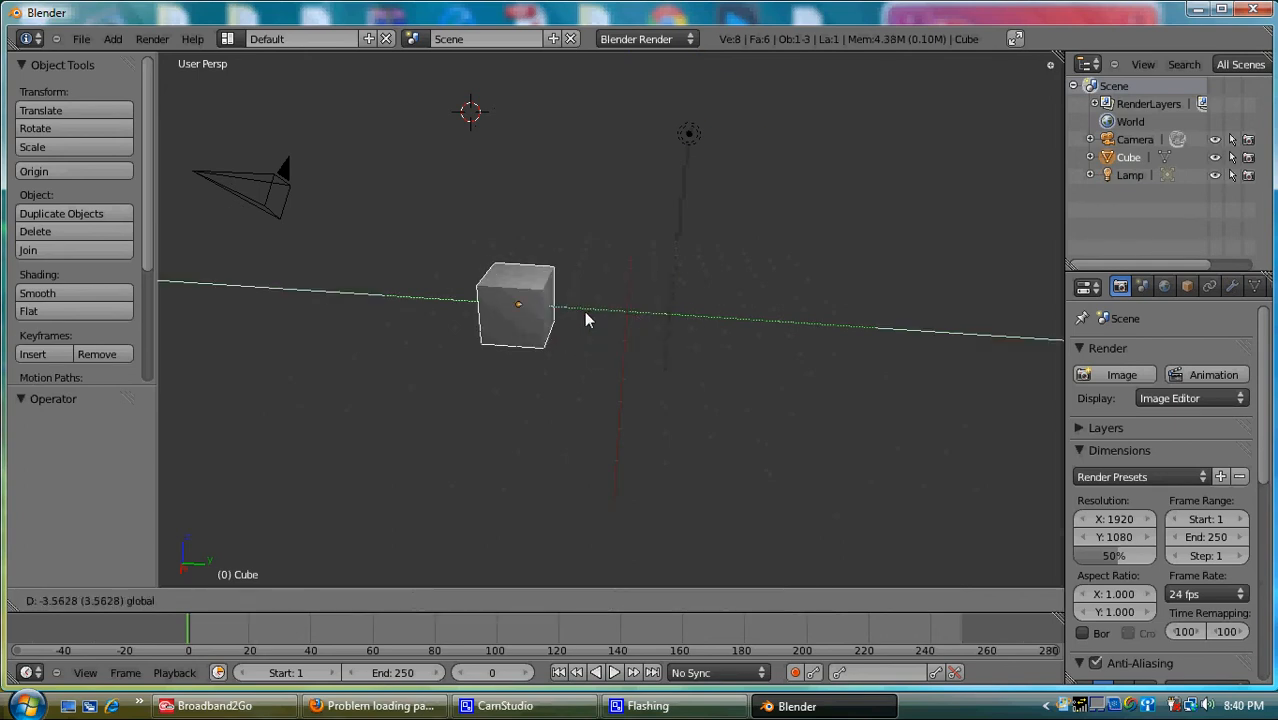
pyautogui.click(585, 312)
# - Duplicate the cube and place the copy about 6.915 units along the global Y axis
pyautogui.hotkey('shift', 'd')
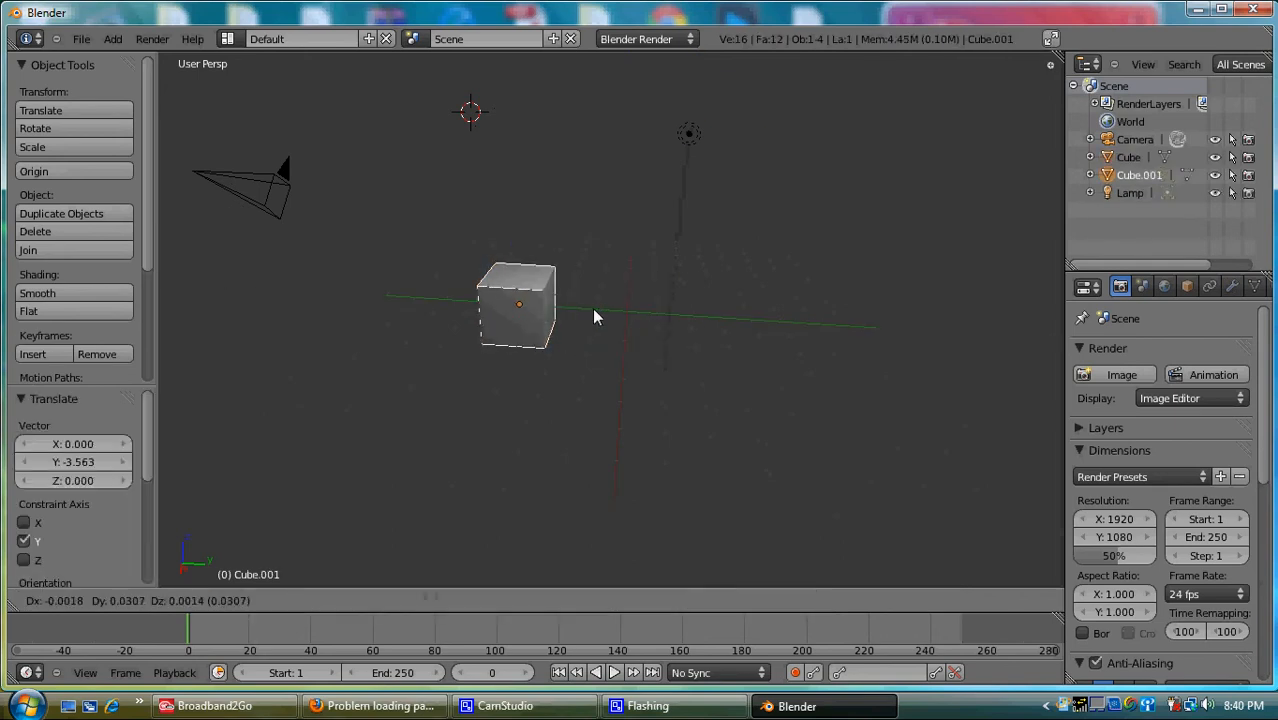
pyautogui.press('y')
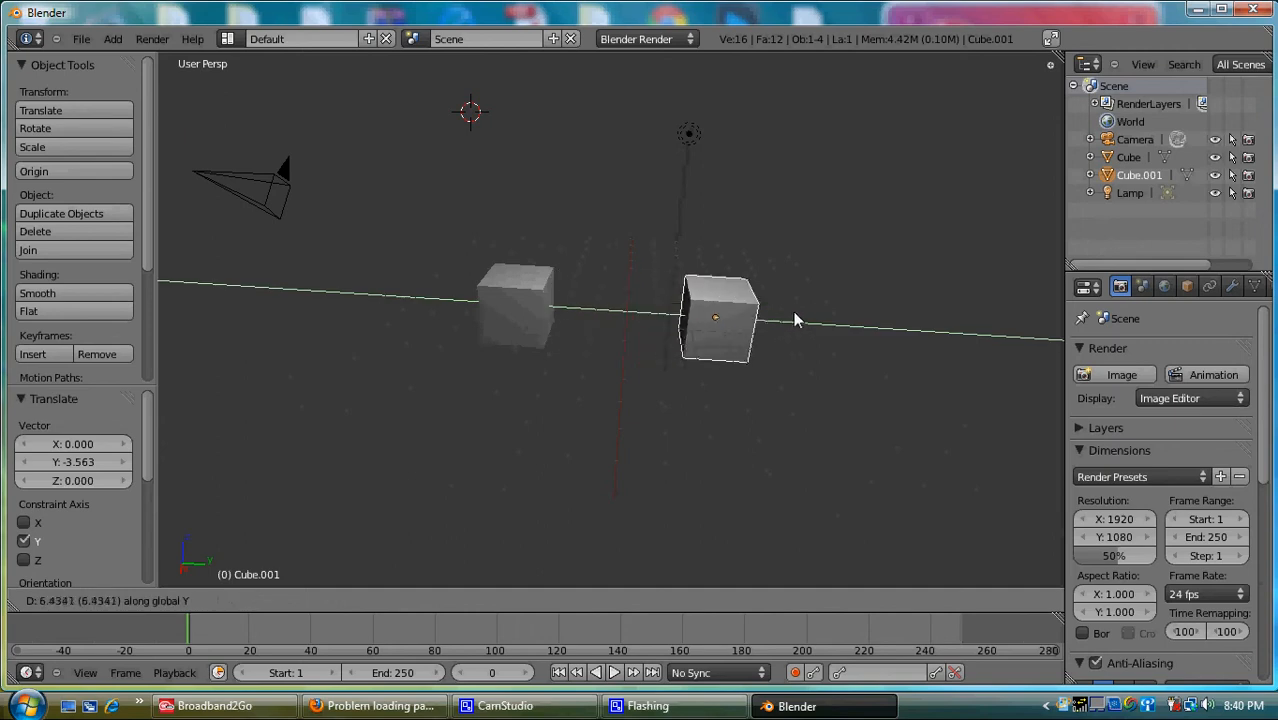
pyautogui.click(801, 312)
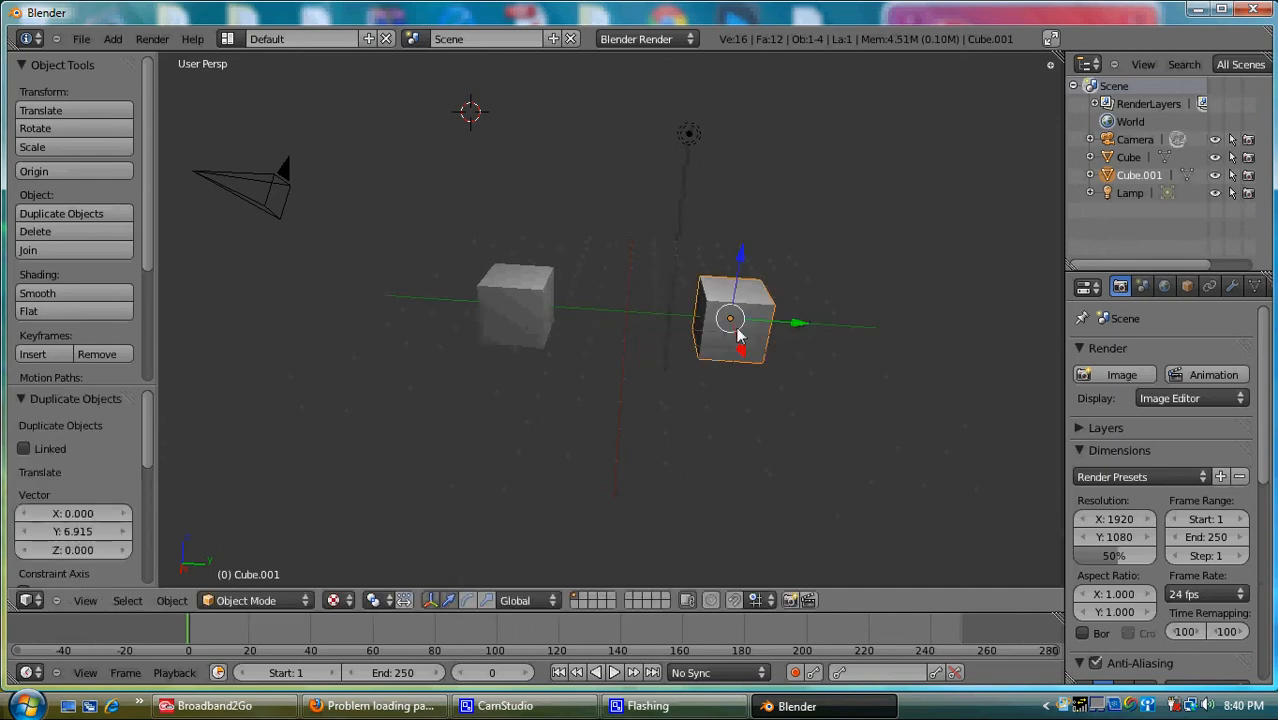
# - Add the original cube to the selection and duplicate both cubes, offsetting the copies about 4.654 units along the global X axis
pyautogui.keyDown('shift'); pyautogui.rightClick(534, 308); pyautogui.keyUp('shift')
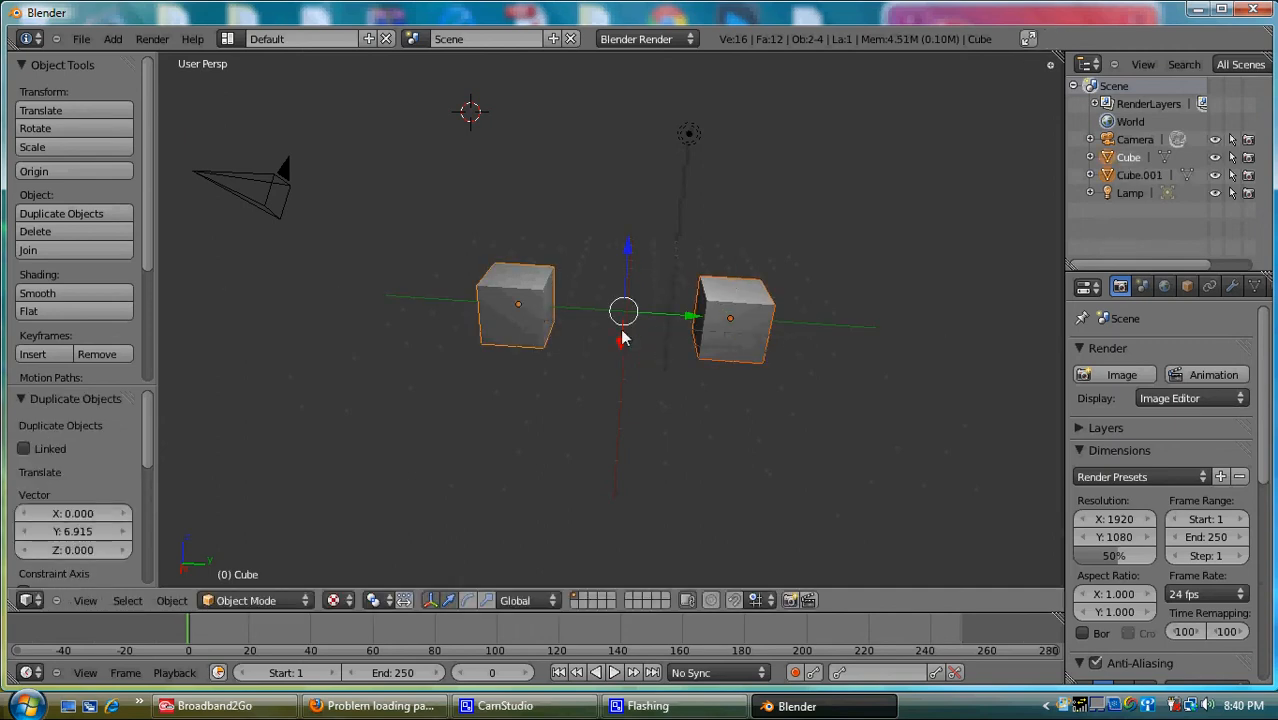
pyautogui.hotkey('shift', 'd')
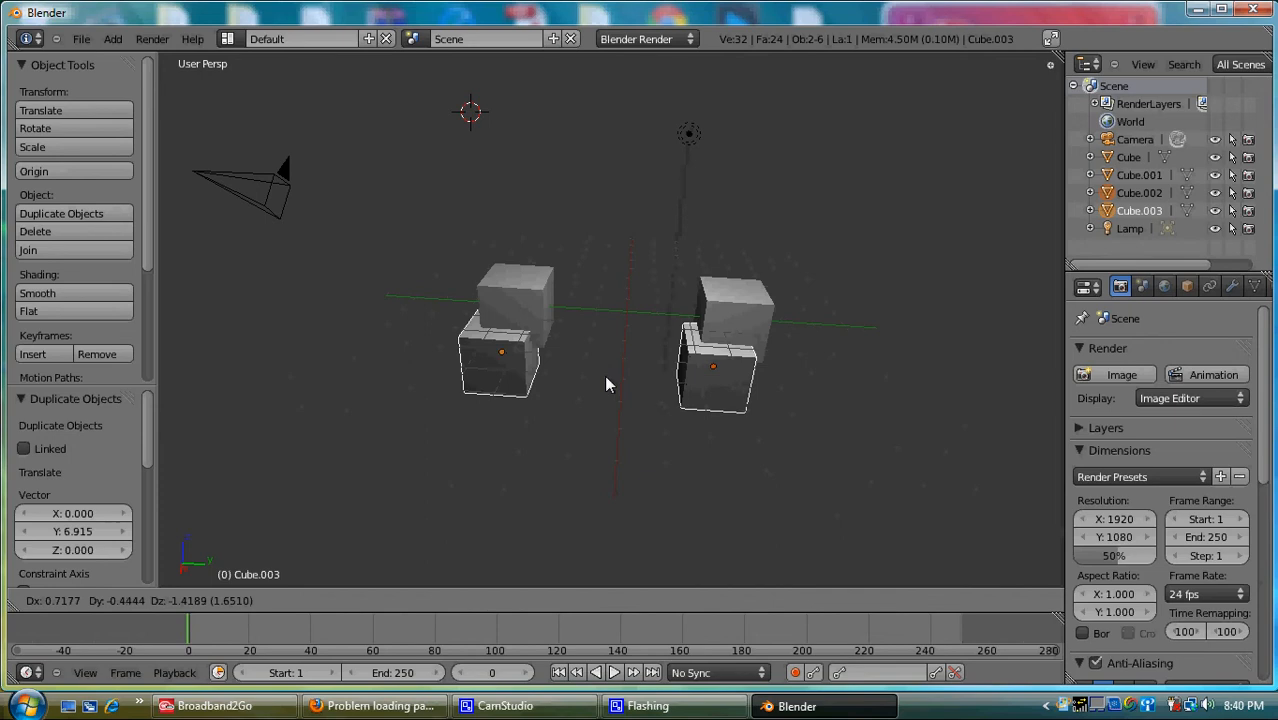
pyautogui.press('x')
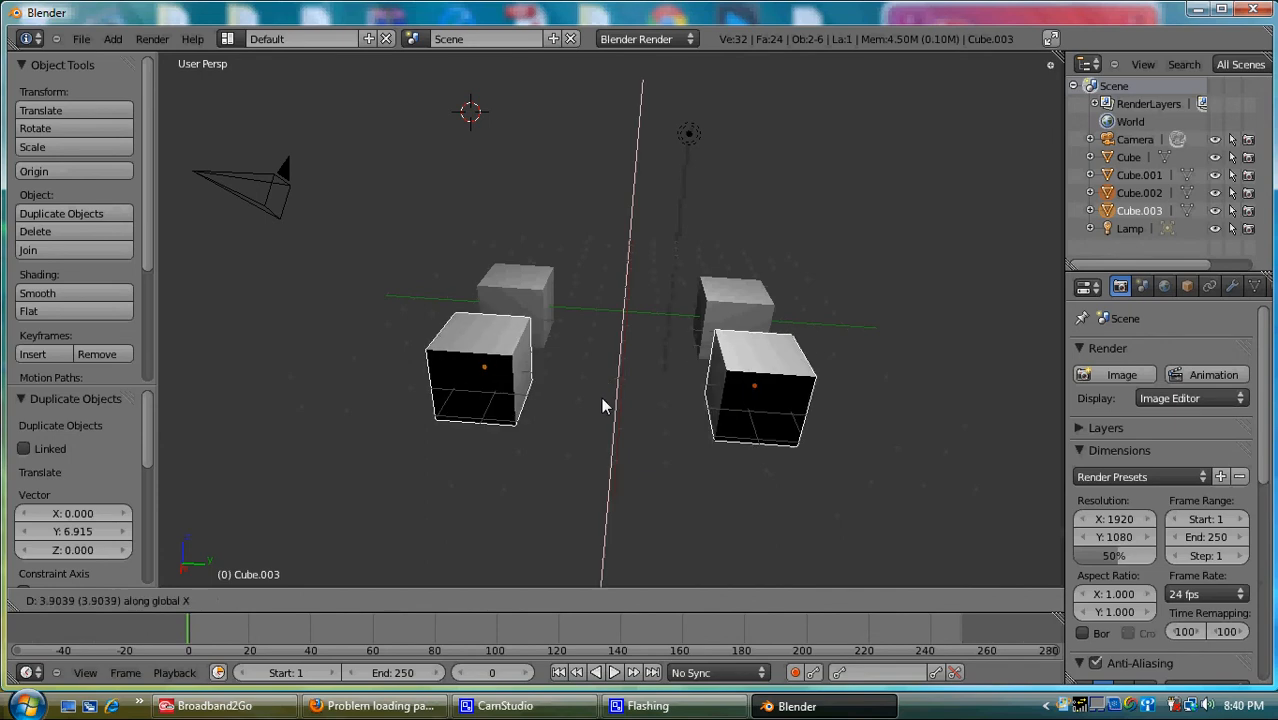
pyautogui.click(600, 418)
pyautogui.moveTo(624, 490)
pyautogui.mouseDown(button='middle')
pyautogui.moveTo(599, 463)
pyautogui.moveTo(610, 470)
pyautogui.mouseUp(button='middle')
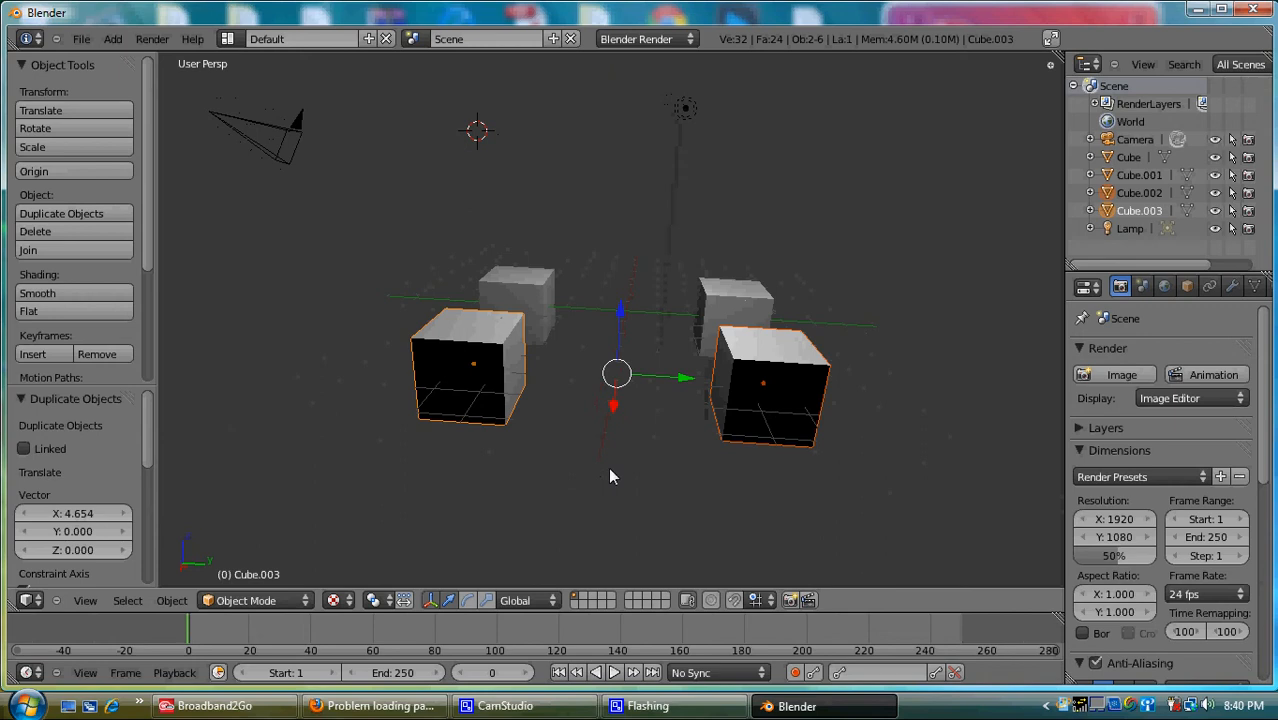
# - Switch the viewport shading to Solid and inspect the four cubes from other angles
pyautogui.click(334, 600)
pyautogui.click(358, 542)
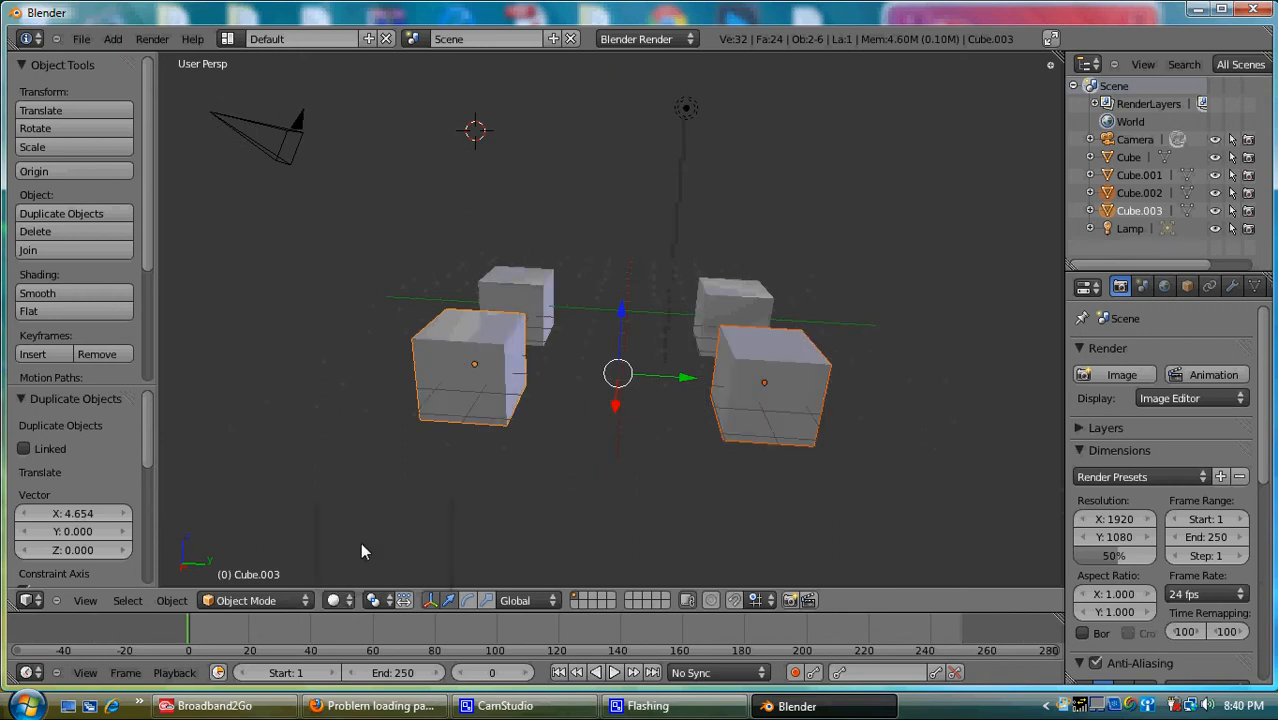
pyautogui.moveTo(520, 427)
pyautogui.mouseDown(button='middle')
pyautogui.moveTo(513, 406)
pyautogui.moveTo(734, 442)
pyautogui.moveTo(844, 384)
pyautogui.moveTo(580, 403)
pyautogui.moveTo(753, 479)
pyautogui.moveTo(670, 447)
pyautogui.mouseUp(button='middle')
pyautogui.moveTo(890, 404); pyautogui.dragTo(589, 436, button='middle')
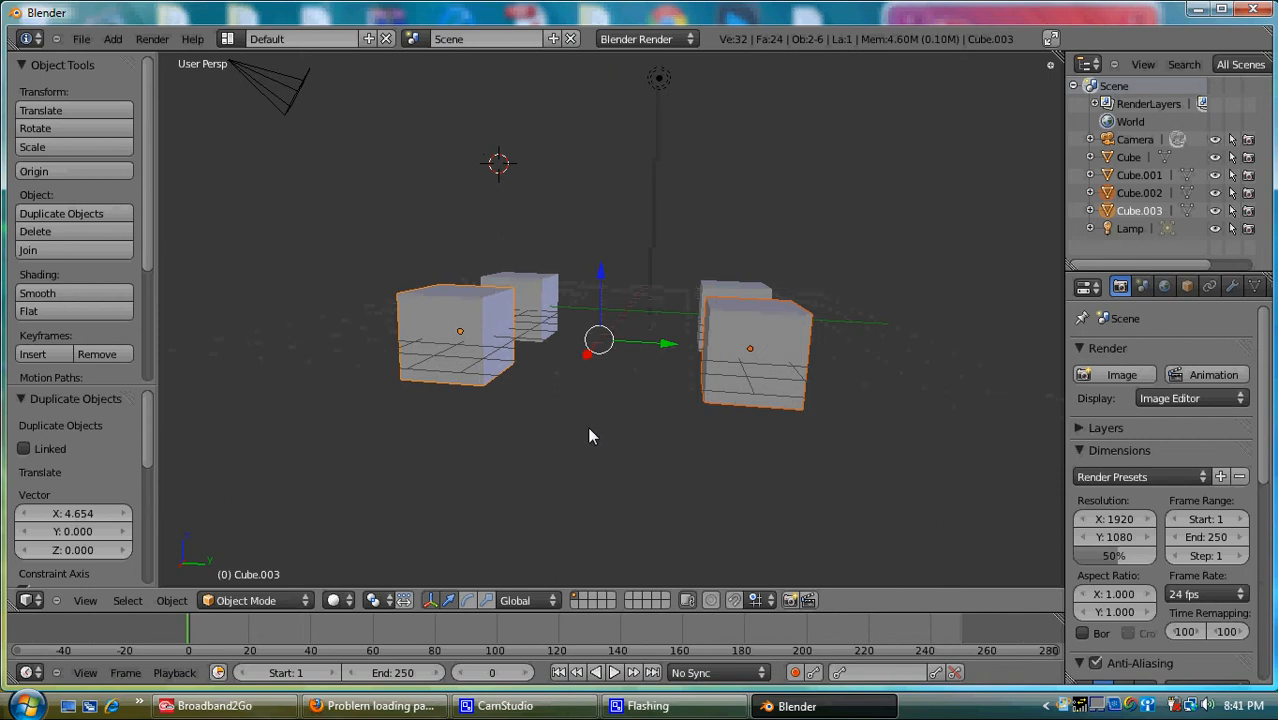
# - Select the two rear cubes and move them about -10.868 units along the global X axis
pyautogui.scroll(2, 640, 419)
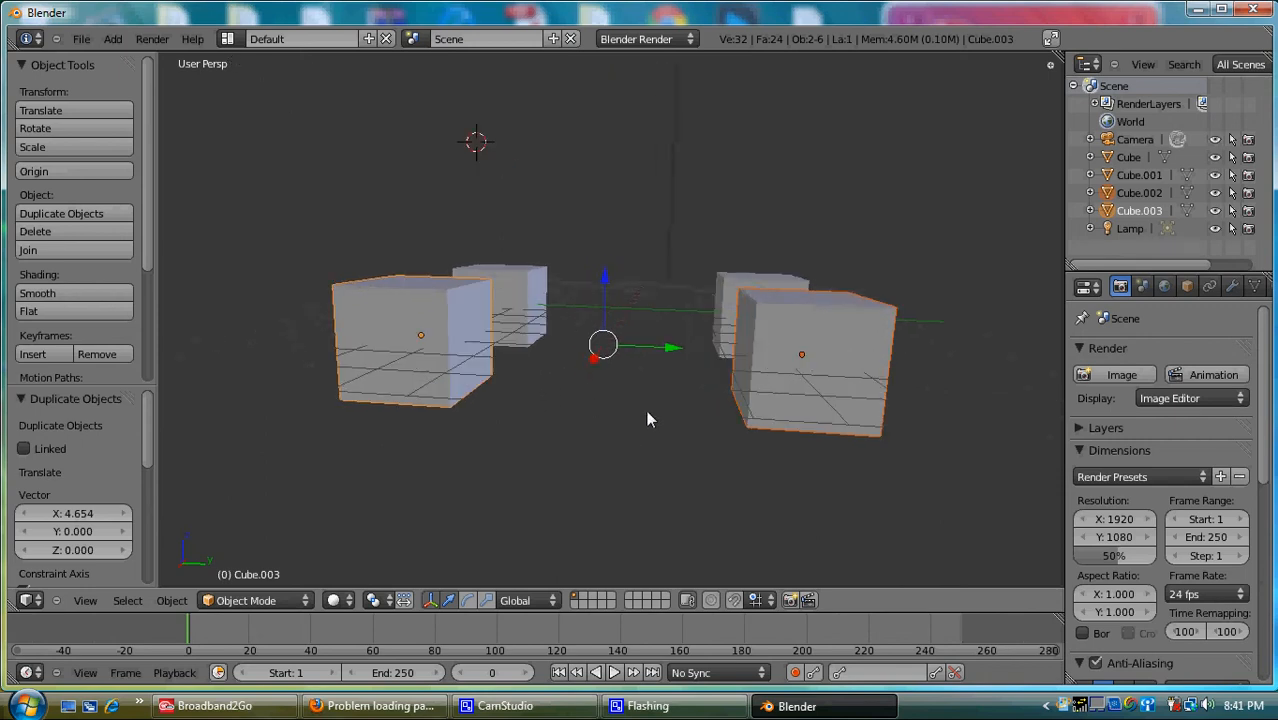
pyautogui.rightClick(518, 298)
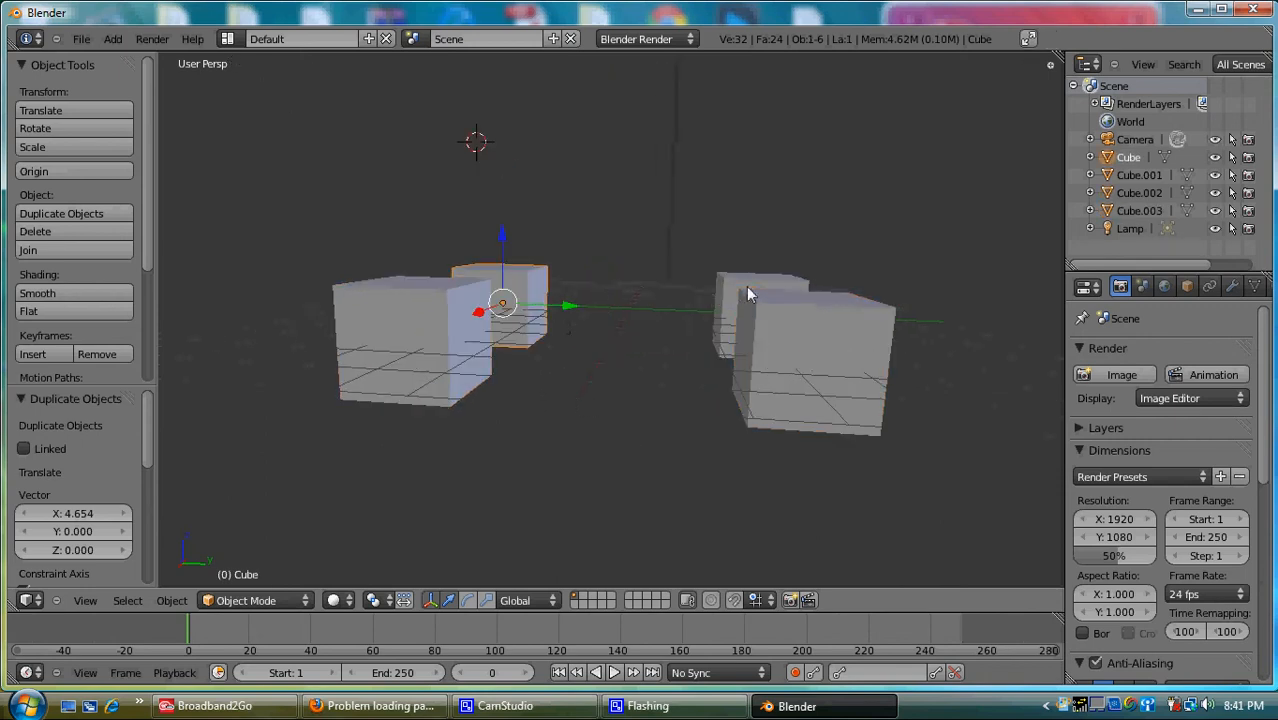
pyautogui.keyDown('shift'); pyautogui.rightClick(731, 286); pyautogui.keyUp('shift')
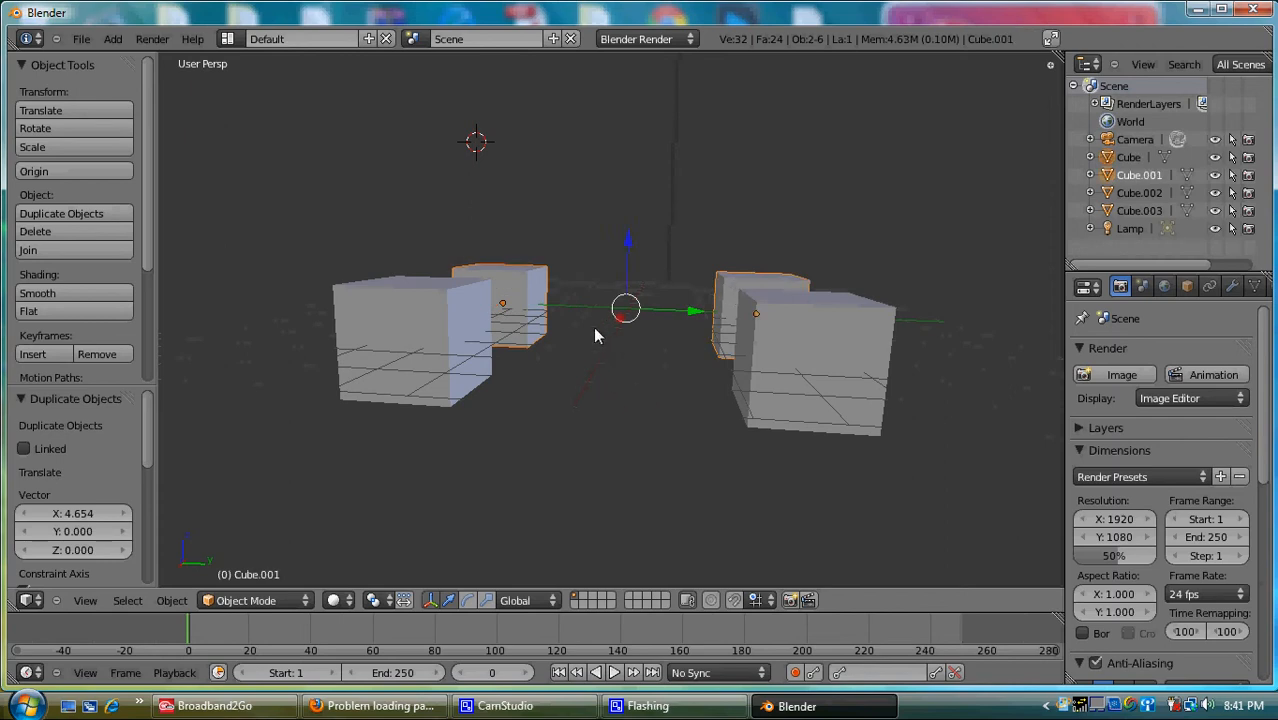
pyautogui.press('g')
pyautogui.press('y')
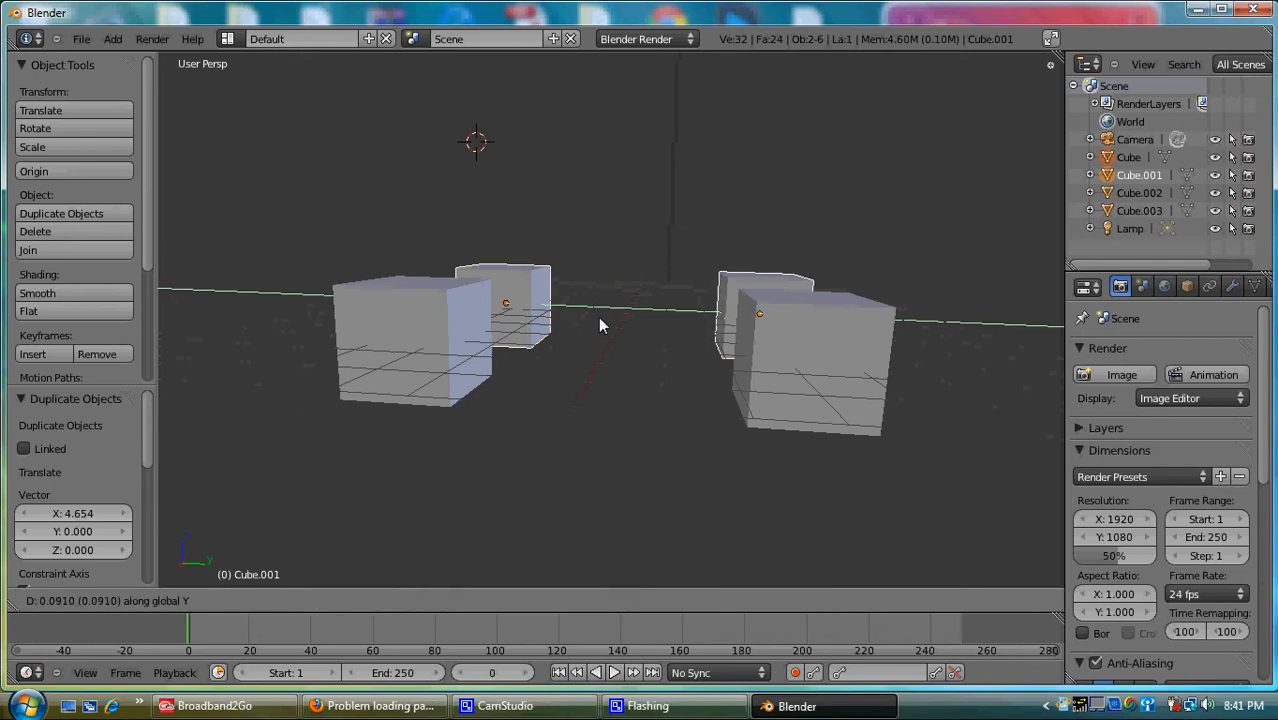
pyautogui.press('x')
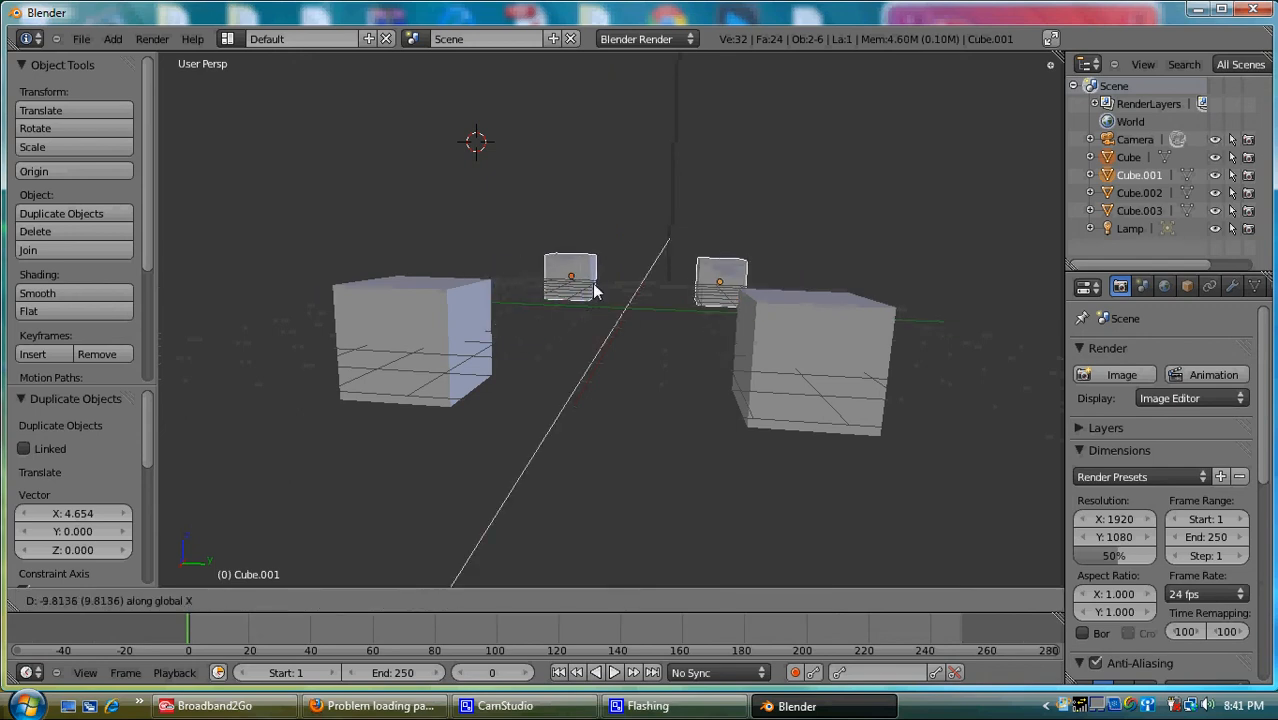
pyautogui.click(593, 285)
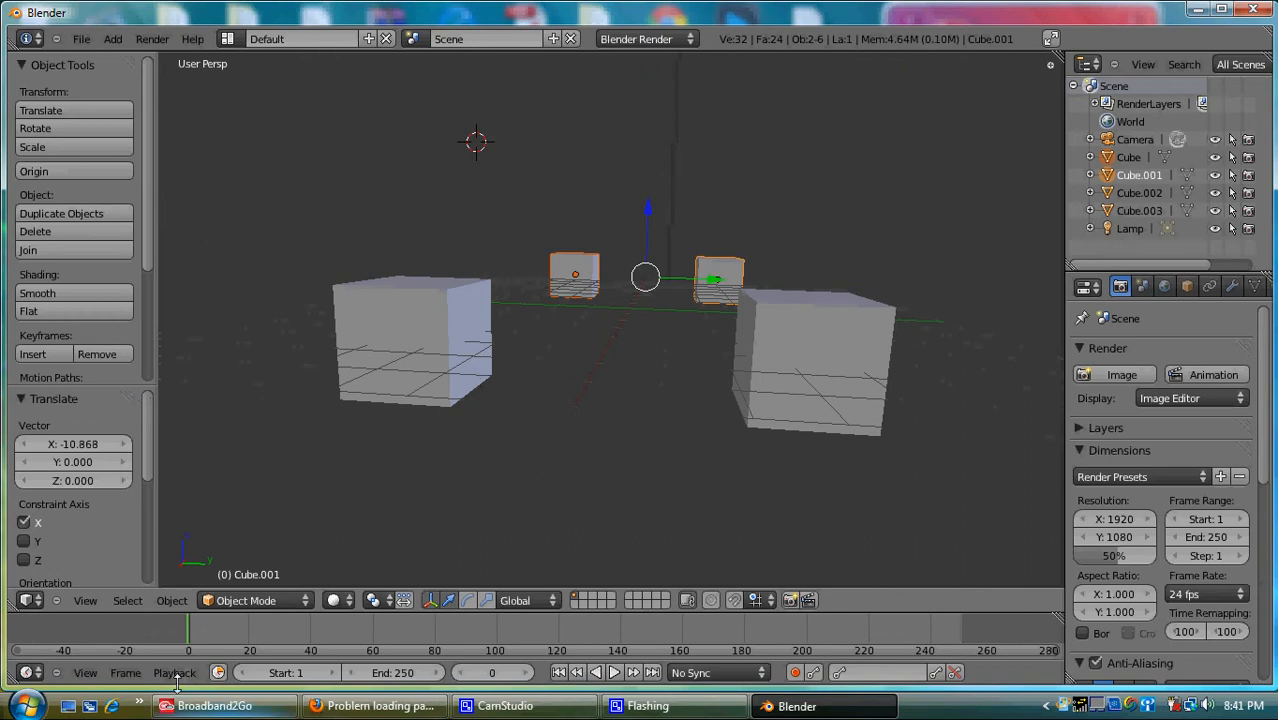
# - Switch the viewport to orthographic projection and examine how the near and far cubes compare in size
pyautogui.click(85, 601)
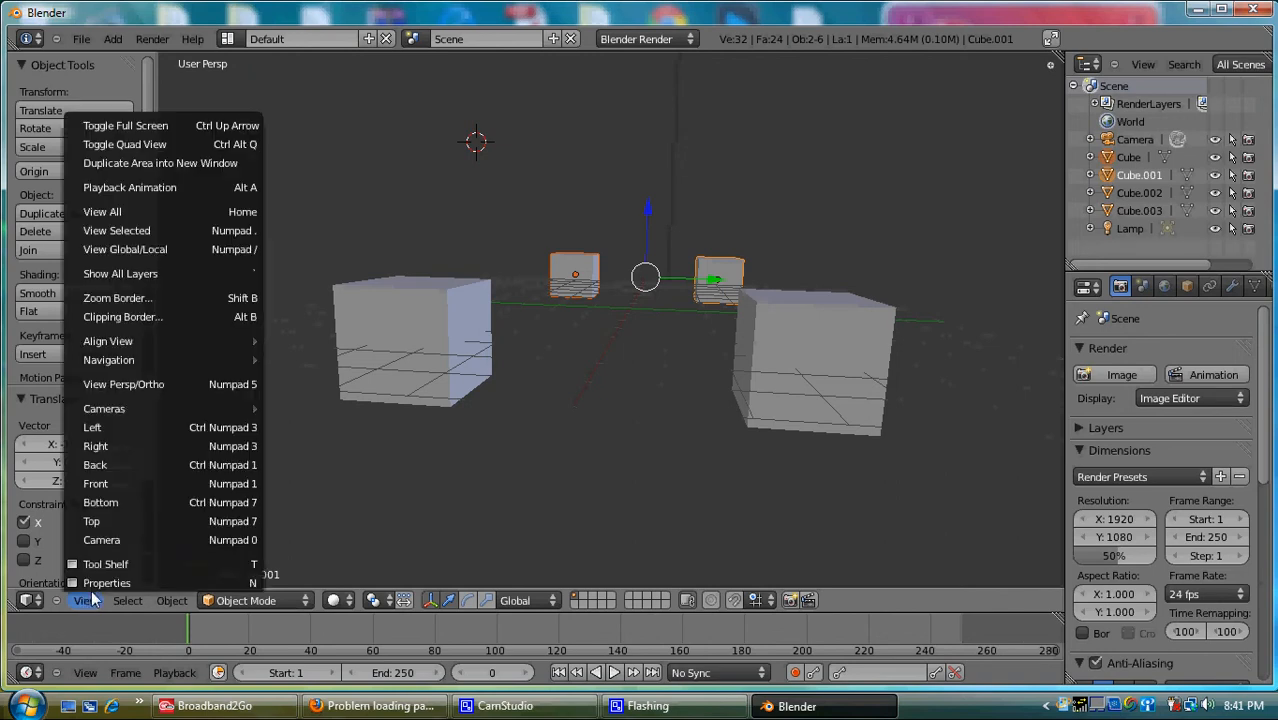
pyautogui.click(137, 384)
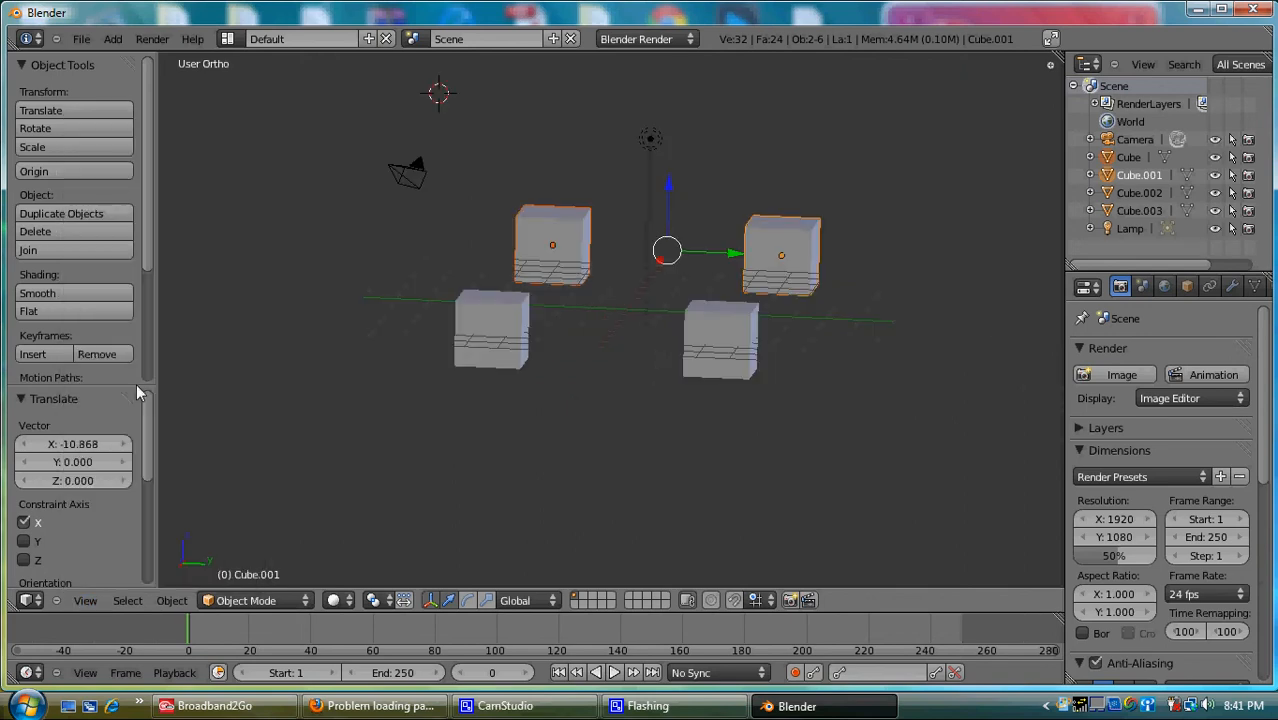
pyautogui.moveTo(700, 405); pyautogui.dragTo(600, 339, button='middle')
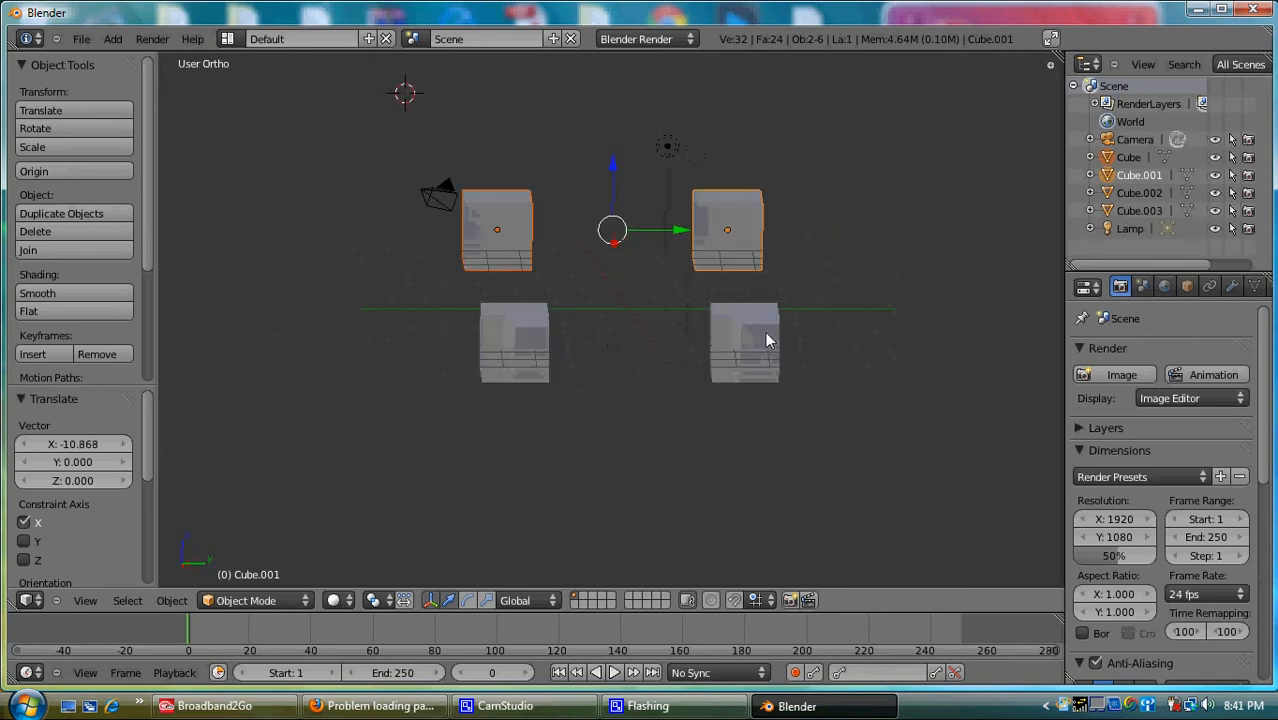
pyautogui.moveTo(766, 334); pyautogui.dragTo(640, 326, button='middle')
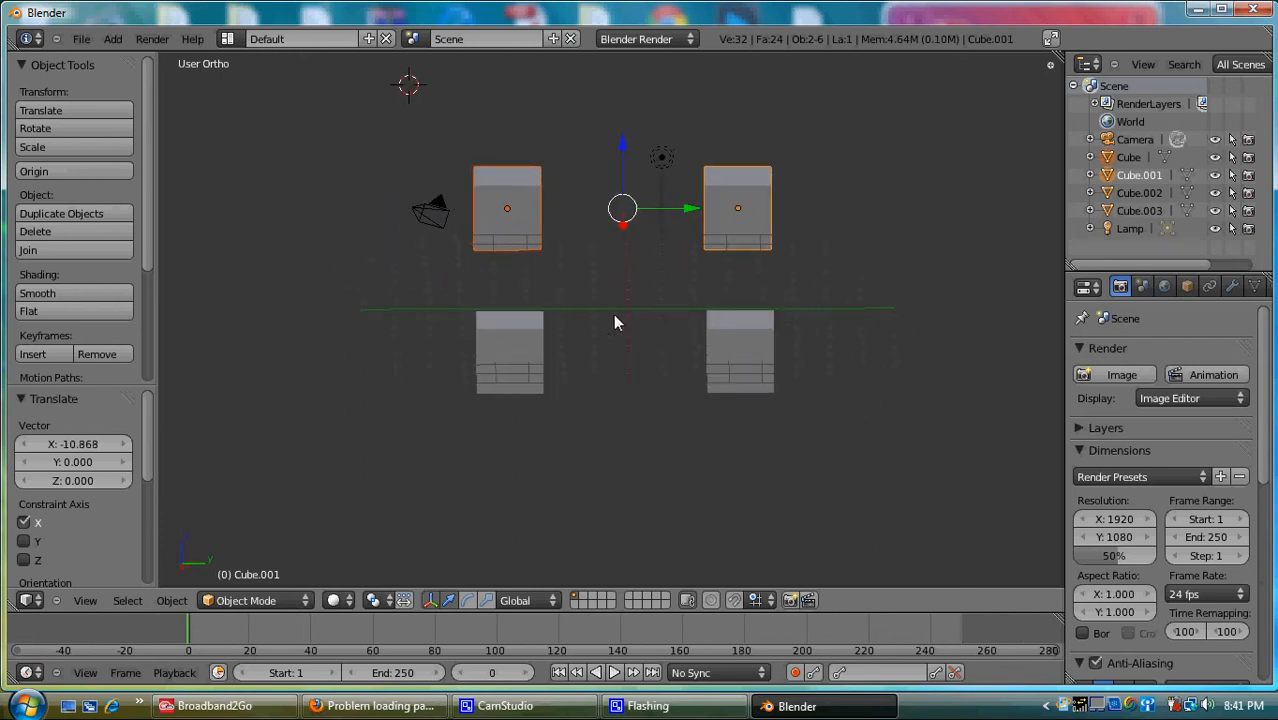
pyautogui.moveTo(794, 365); pyautogui.dragTo(653, 337, button='middle')
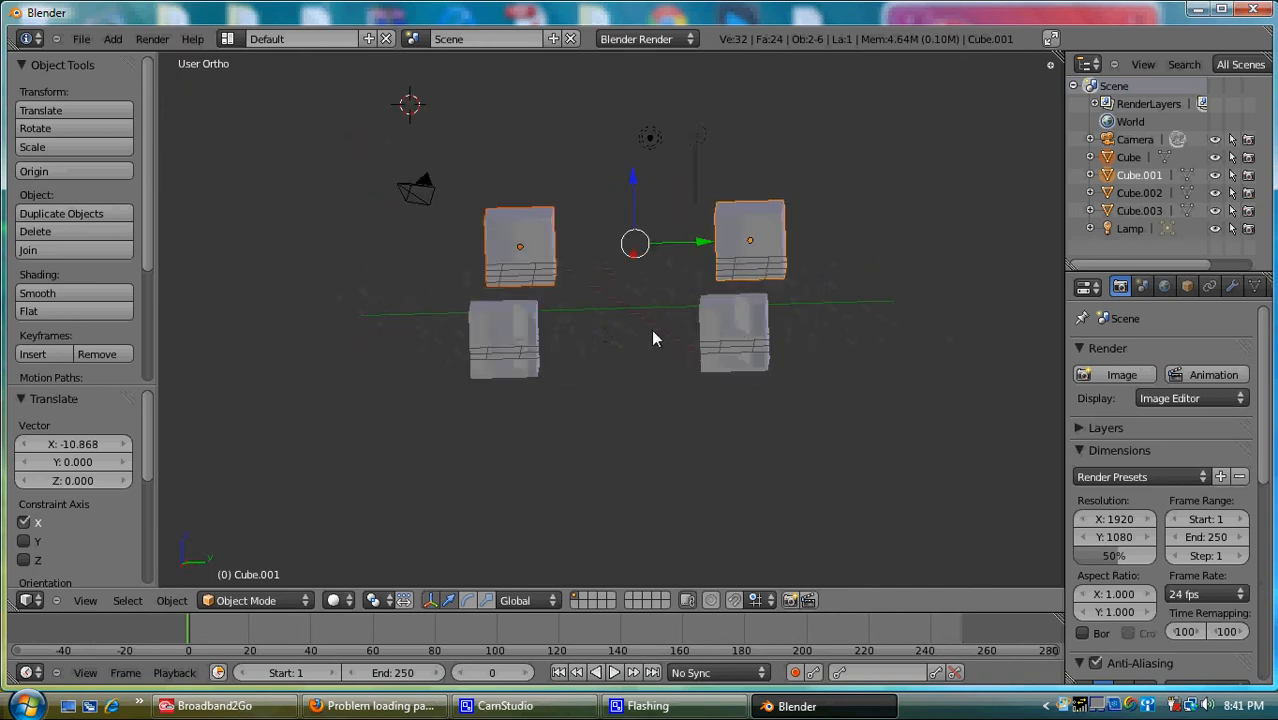
# - Return the viewport to perspective projection and examine the depth between the front and rear cubes
pyautogui.click(86, 601)
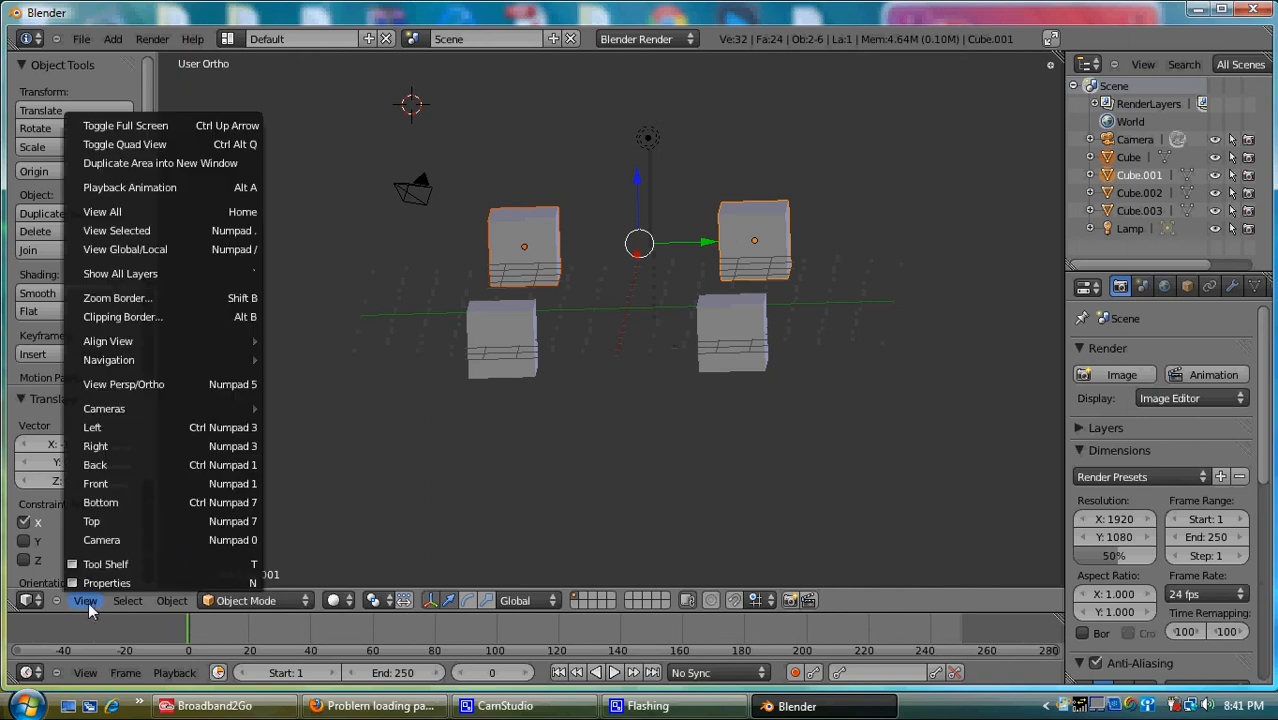
pyautogui.click(175, 381)
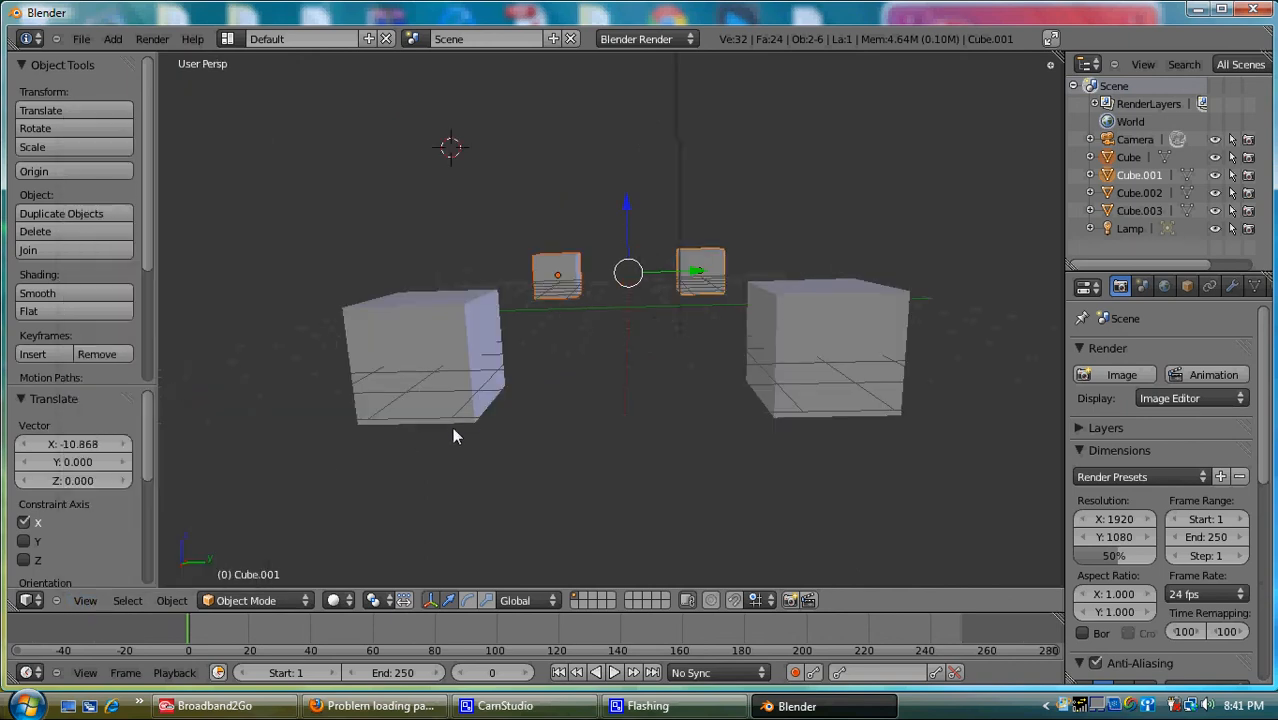
pyautogui.moveTo(797, 376); pyautogui.dragTo(787, 391, button='middle')
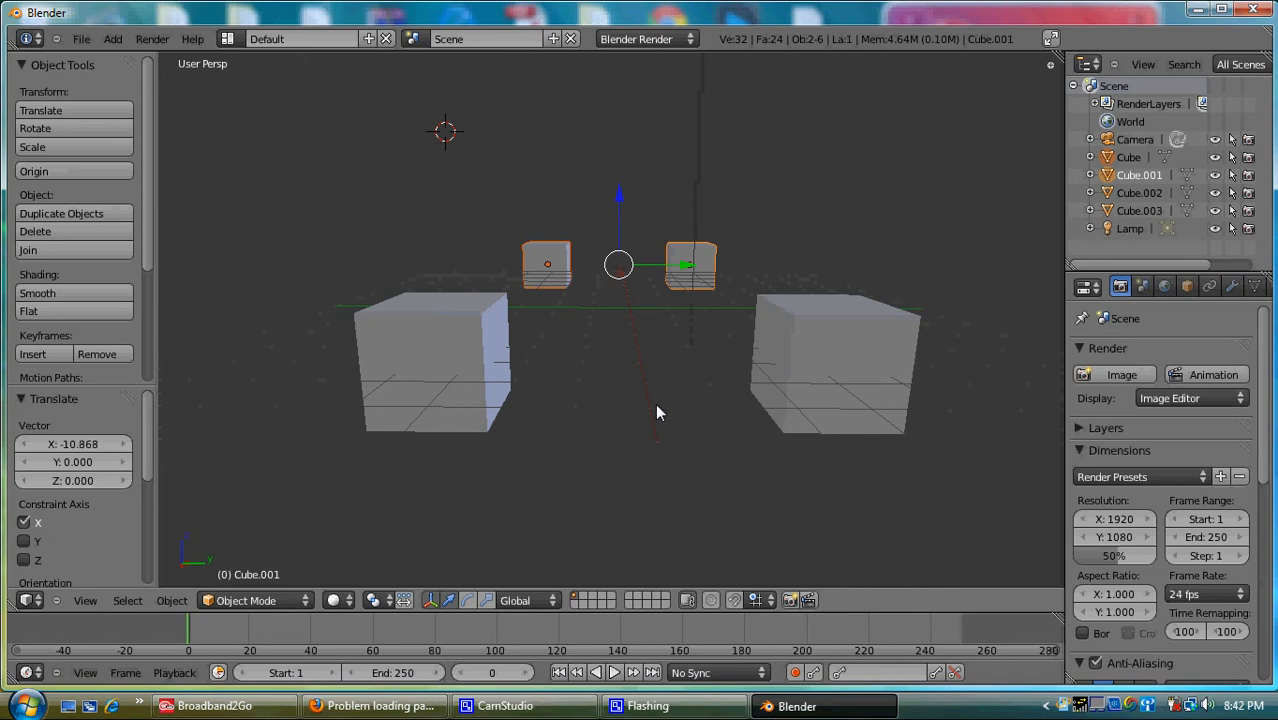
# - Reload the start-up file to restore the default scene and look at its cube from another angle
pyautogui.hotkey('ctrl', 'n')
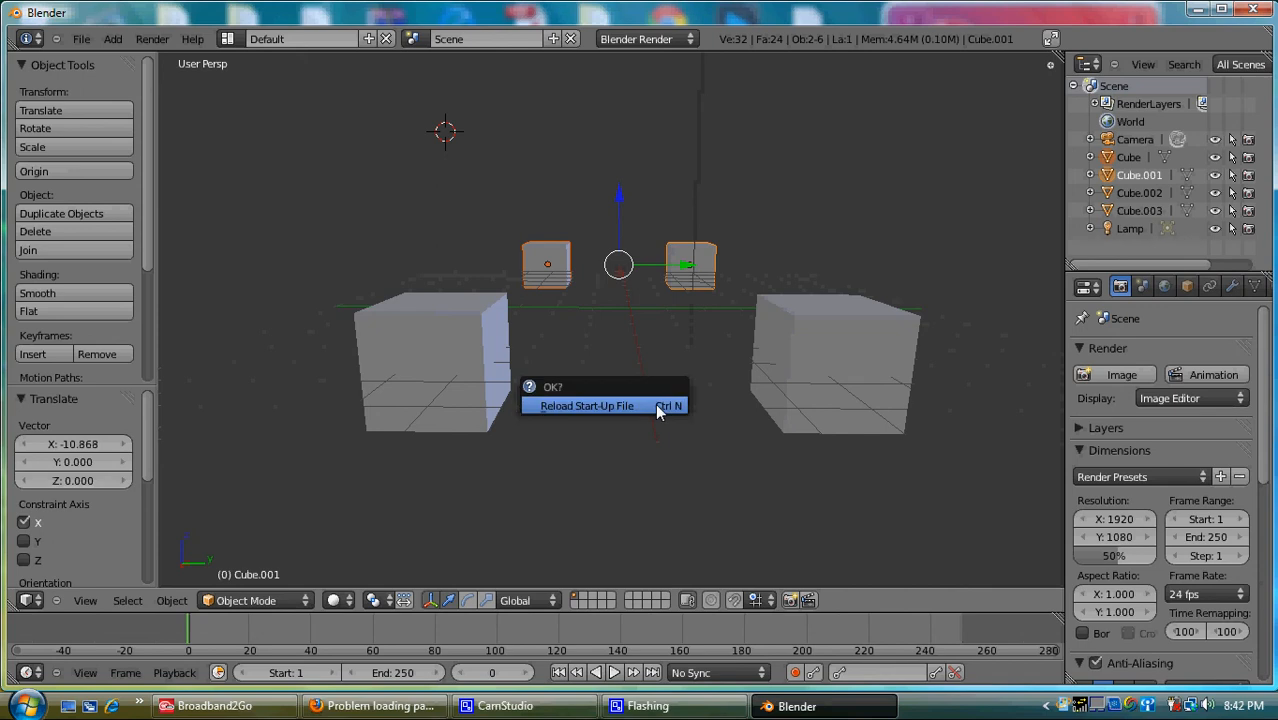
pyautogui.click(588, 407)
pyautogui.moveTo(582, 402); pyautogui.dragTo(713, 414, button='middle')
pyautogui.moveTo(759, 305); pyautogui.dragTo(817, 371, button='middle')
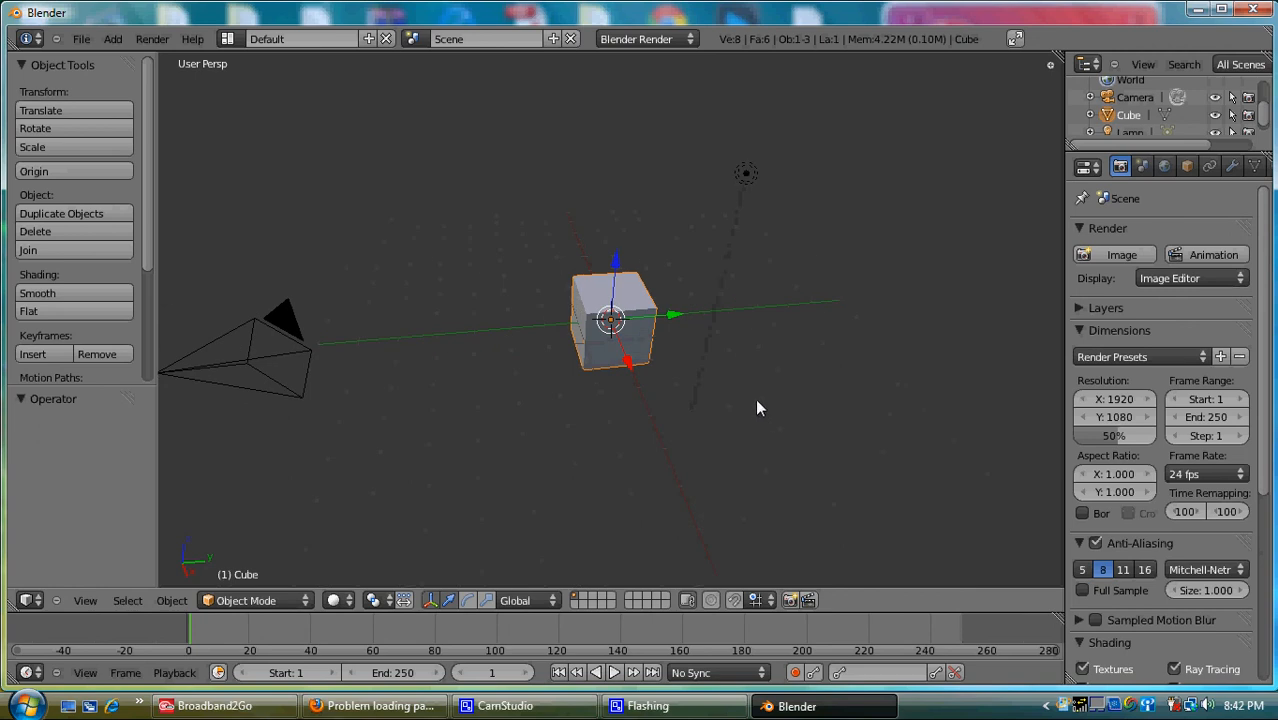